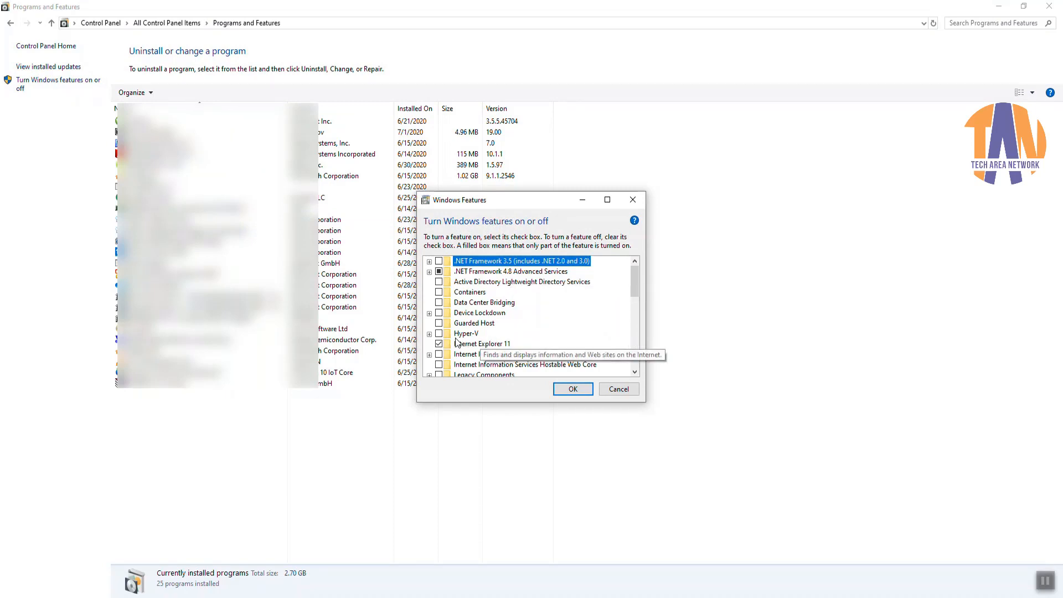
Step: Enable Guarded Host, Hyper-V Platform and Hyper-V Management Tools in Windows Features and apply
left_click(429, 333)
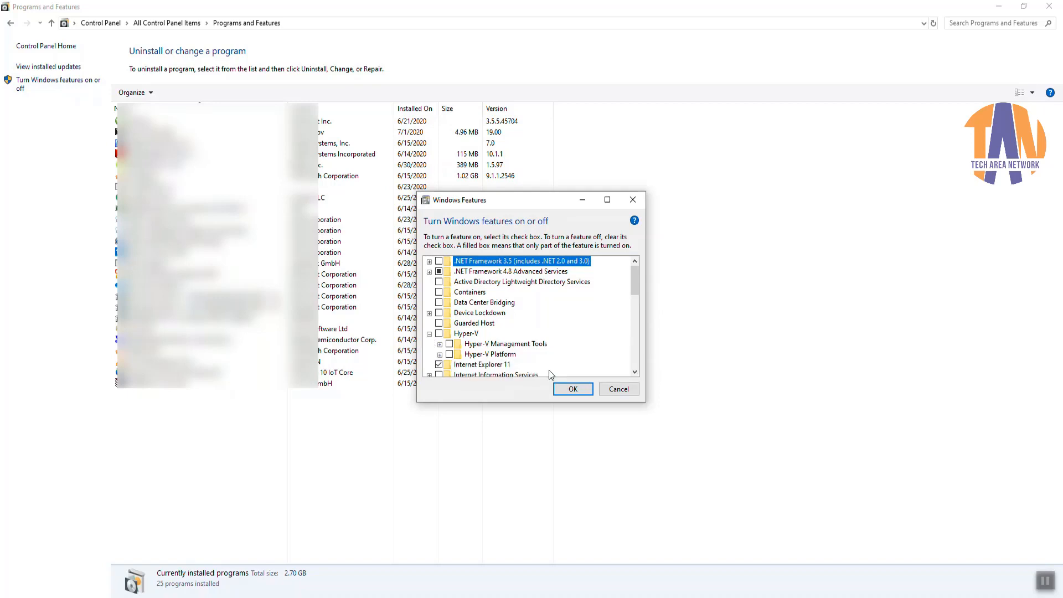
left_click(440, 345)
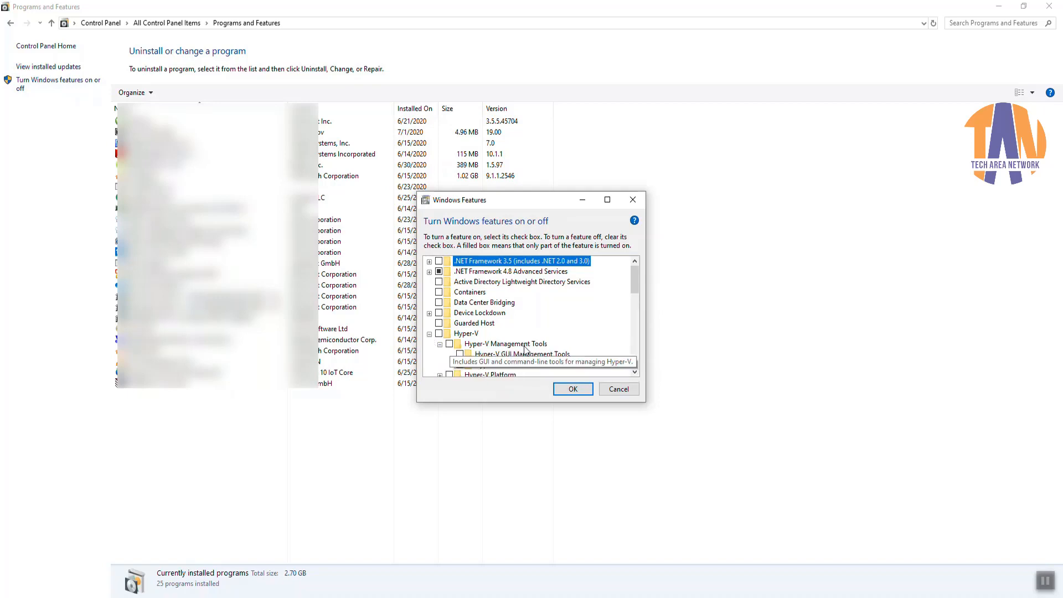
scroll(448, 343, "down", 1)
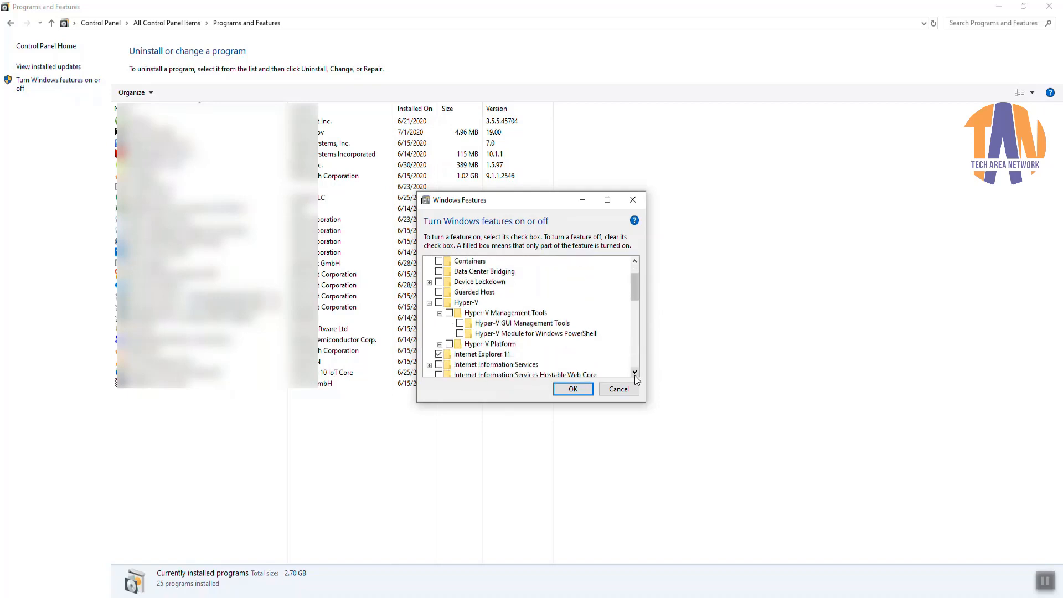
left_click(439, 344)
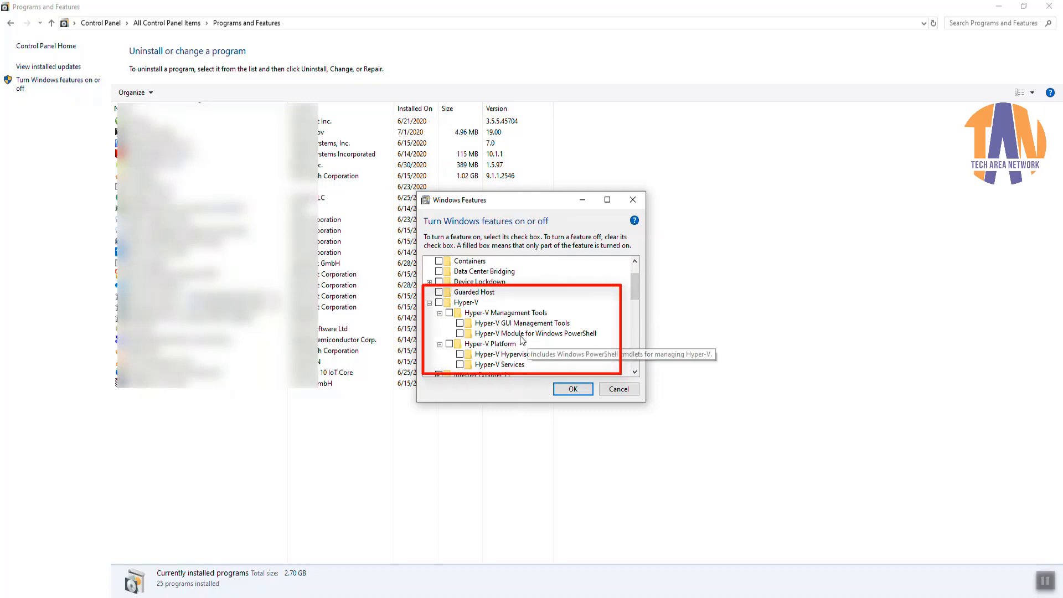
left_click(438, 292)
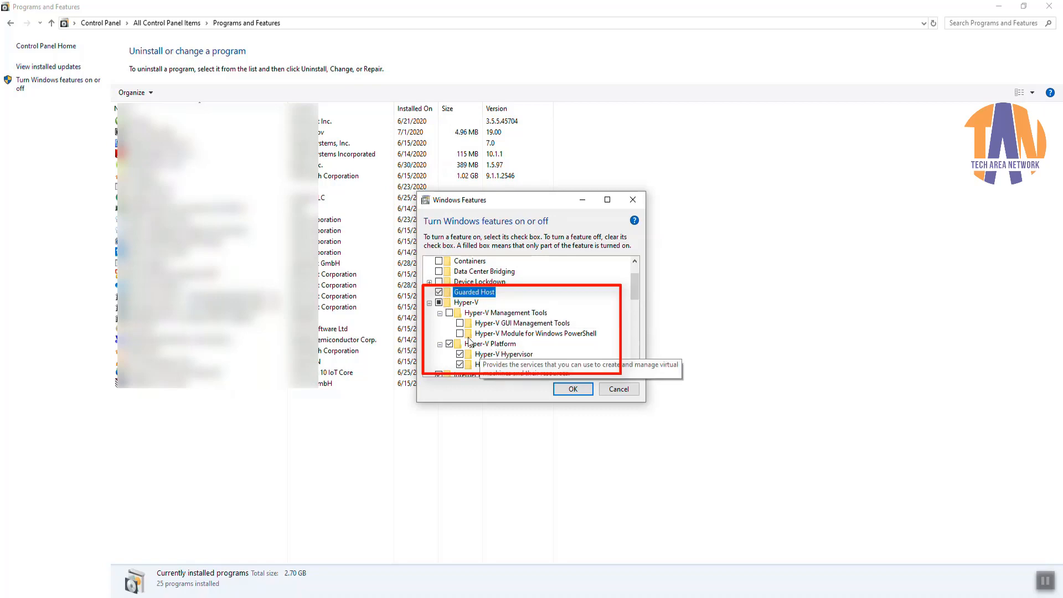
left_click(448, 313)
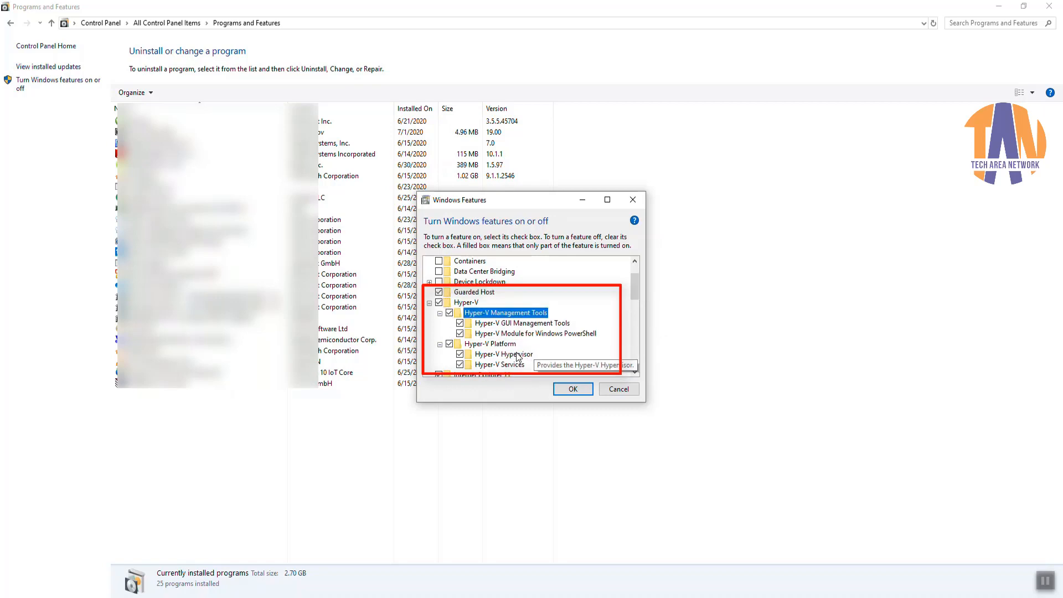
left_click(576, 387)
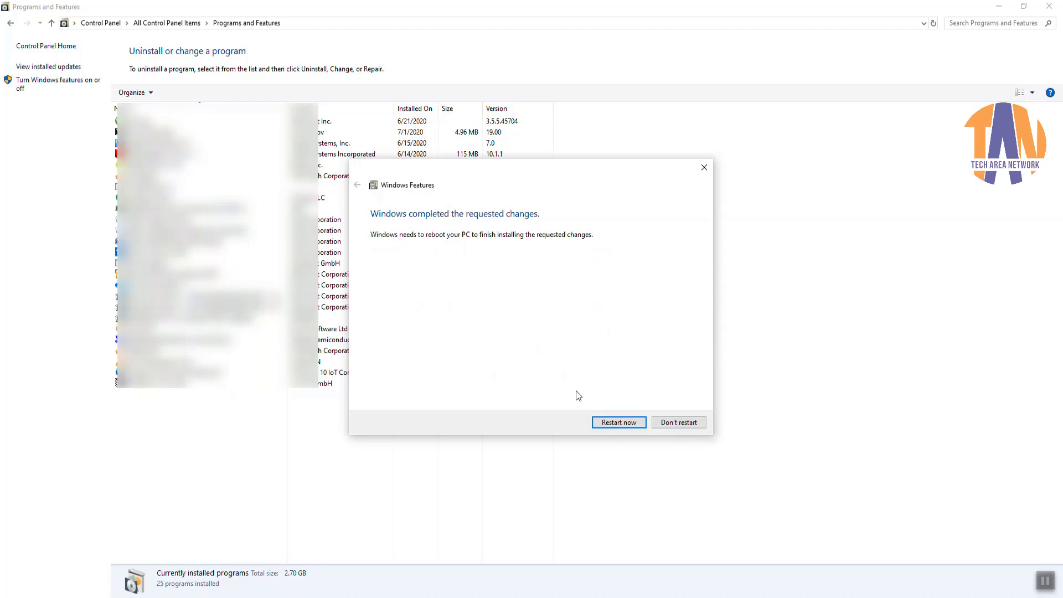
Step: Restart the PC, then open Programs and Features via the control command
left_click(635, 426)
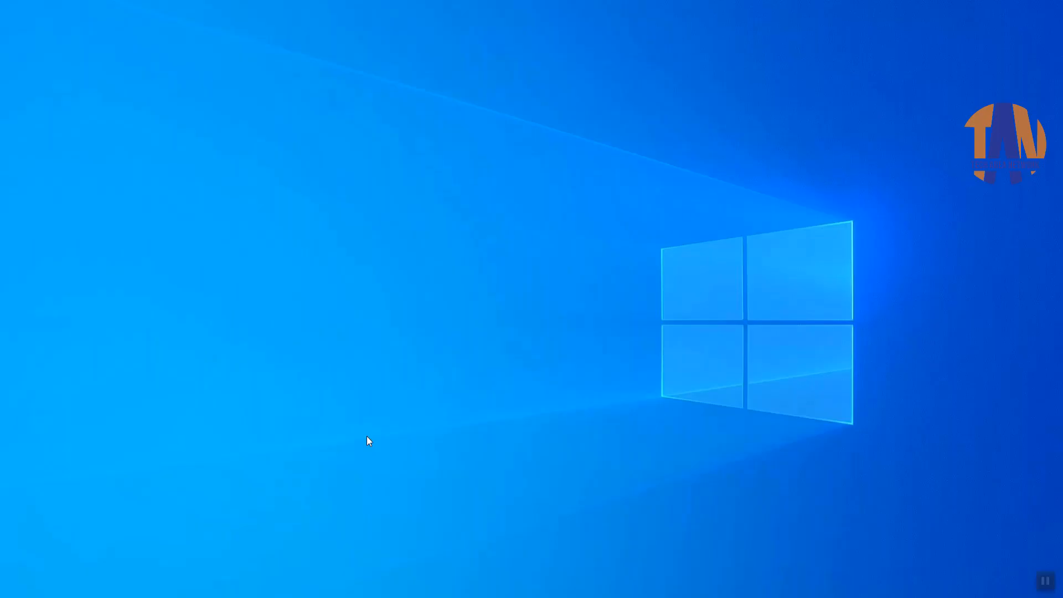
key("super+r")
type("contr")
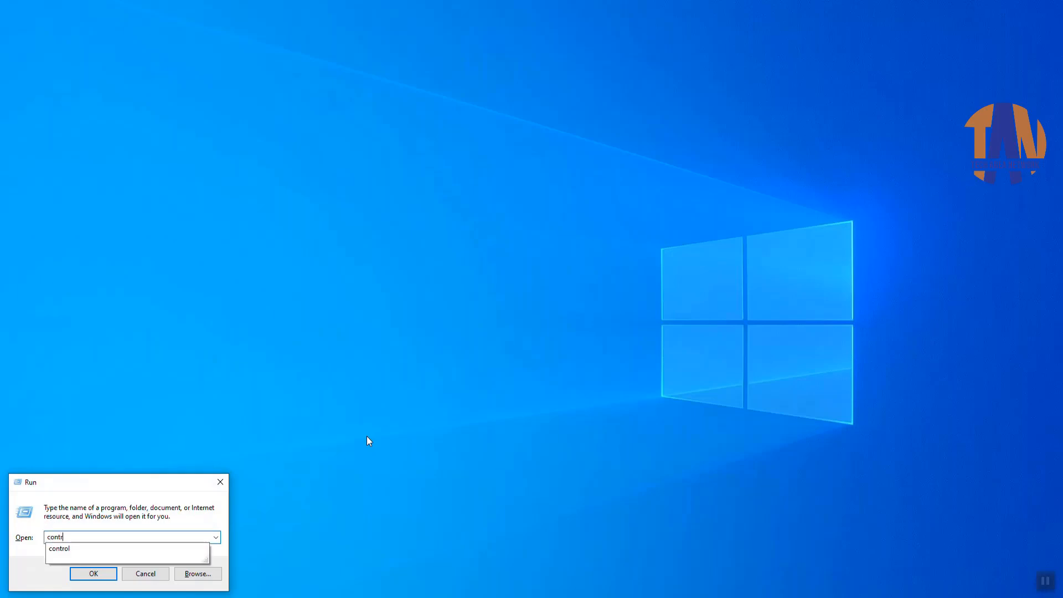
type("ol")
key("Return")
left_click(214, 244)
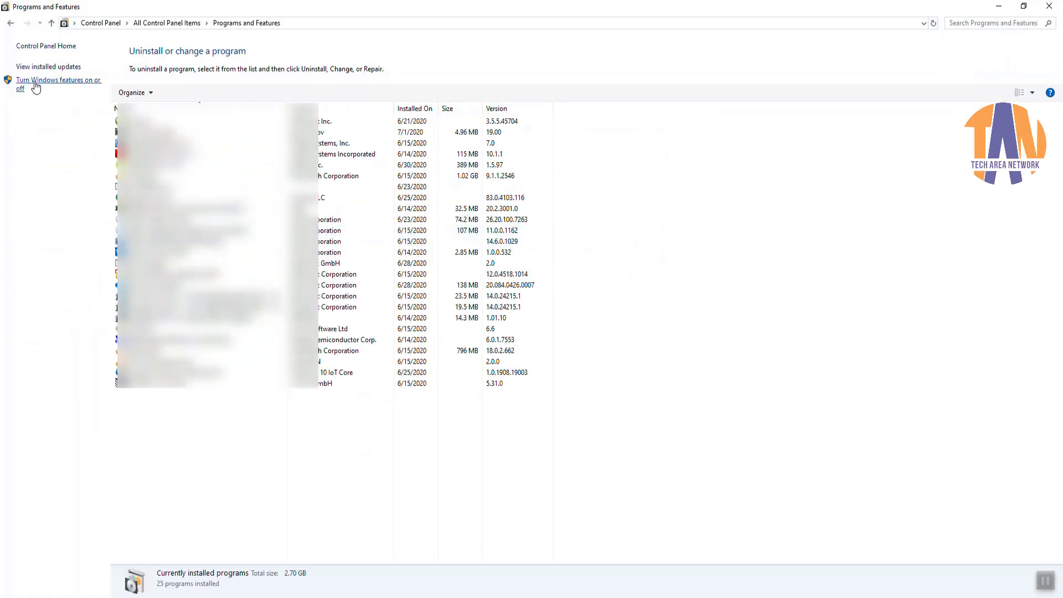
Step: Verify Guarded Host and all Hyper-V components are ticked in Windows Features, closing without changes
left_click(35, 86)
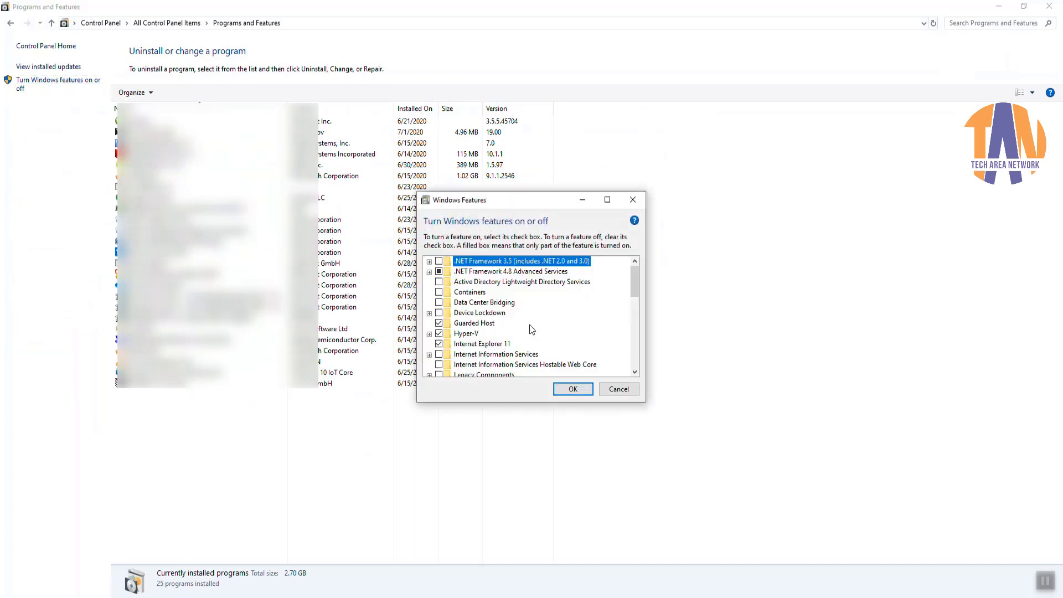
left_click(429, 334)
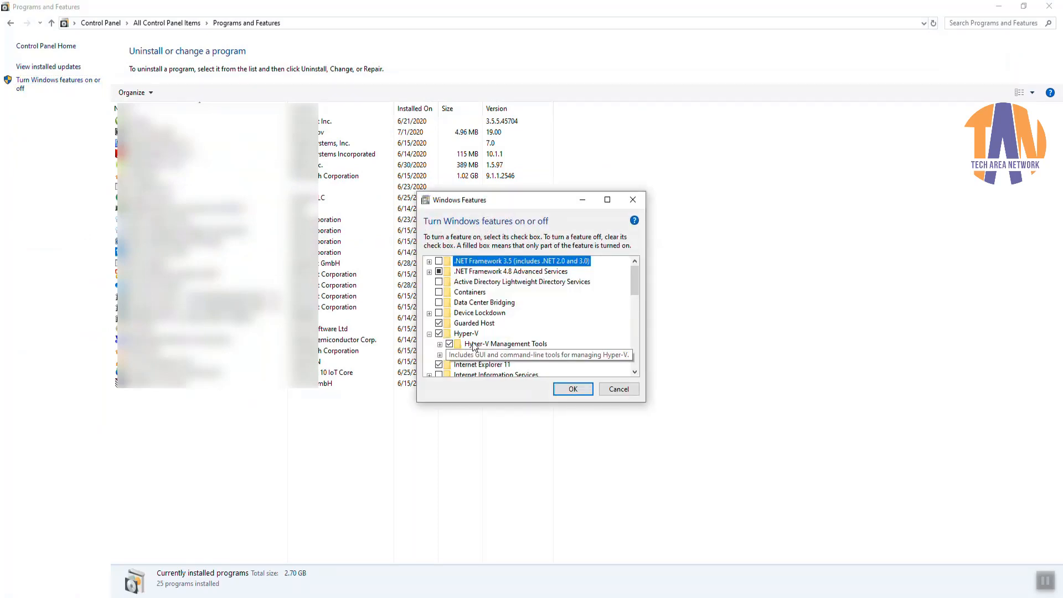
left_click(439, 344)
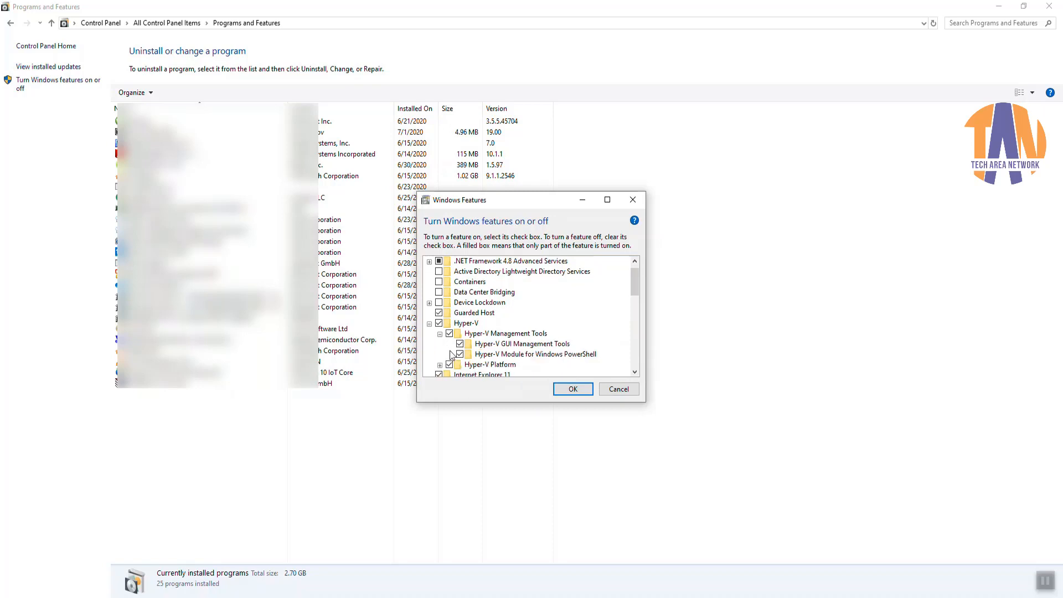
left_click(439, 365)
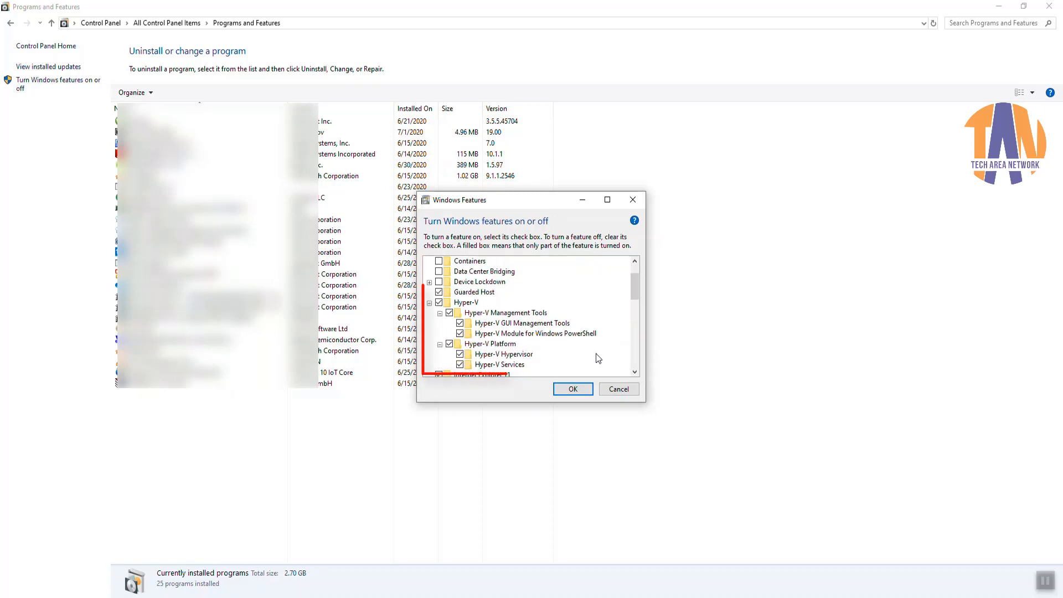
left_click(619, 389)
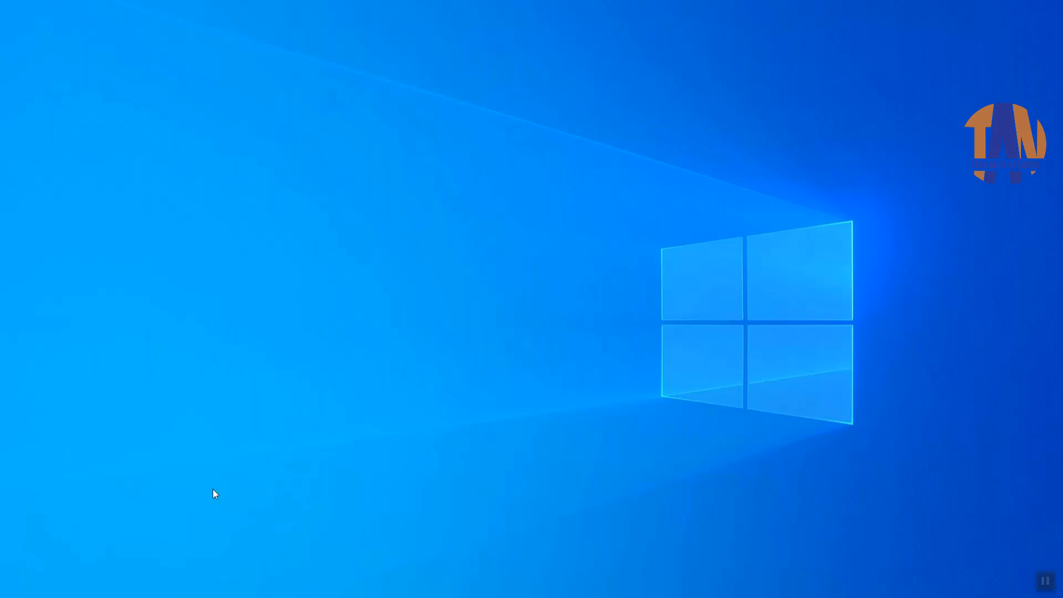
Step: Launch Hyper-V Manager from Start search, maximize it and select host PC01
left_click(173, 573)
type("hyp")
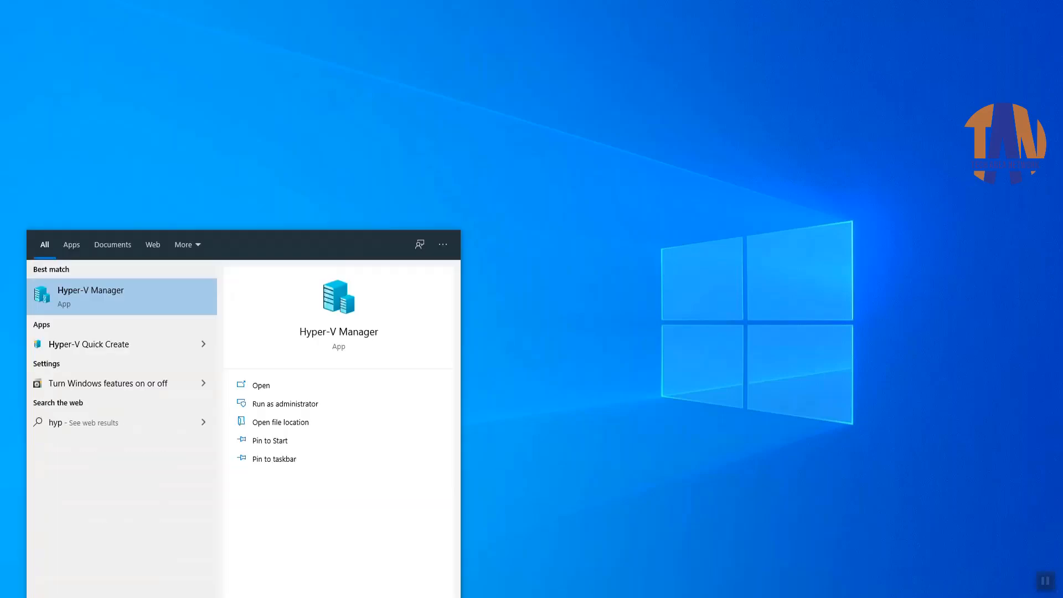
type("er")
left_click(116, 302)
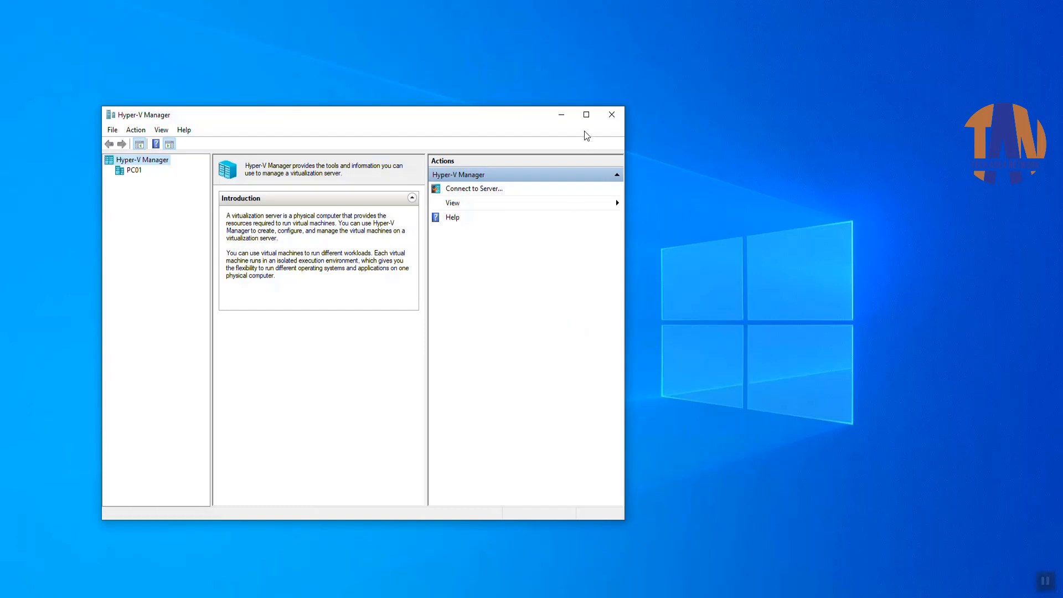
left_click(586, 114)
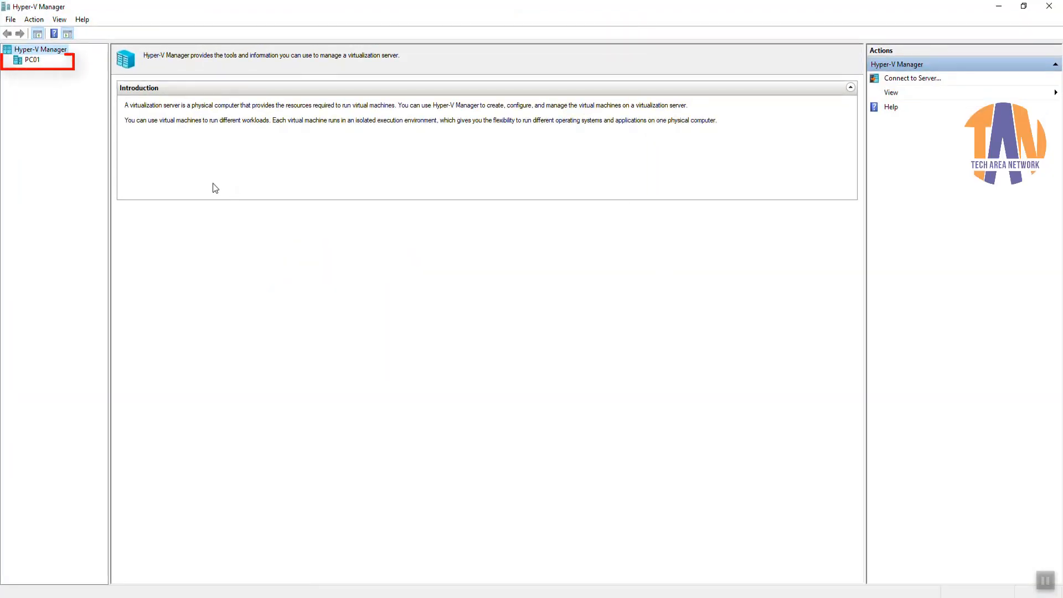
left_click(33, 60)
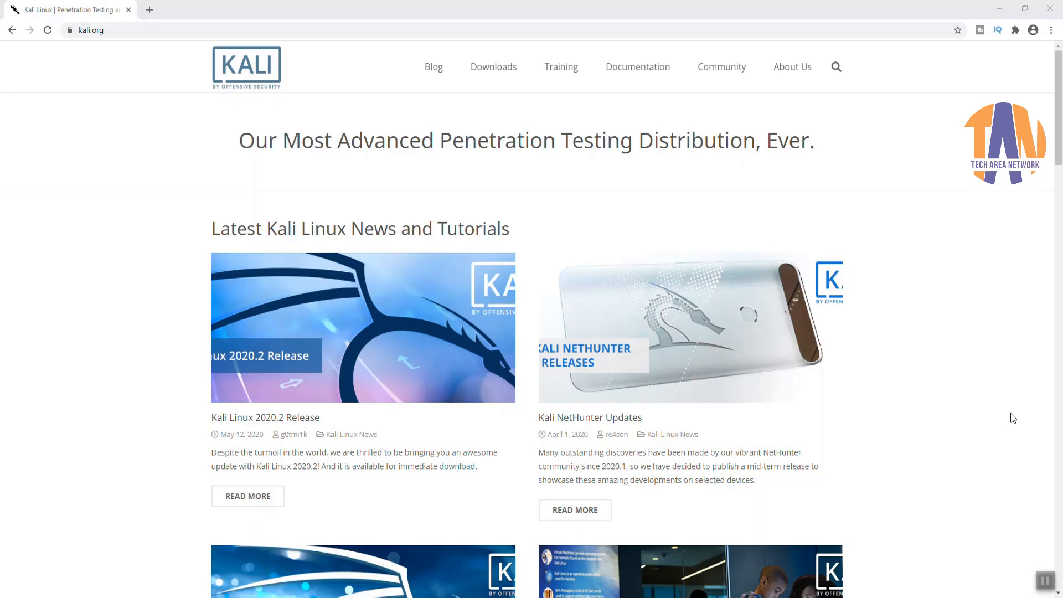
Step: Download the Kali Linux Hyper-V 64-Bit 2019.4 image from the Offensive Security VM images page
mouse_move(495, 70)
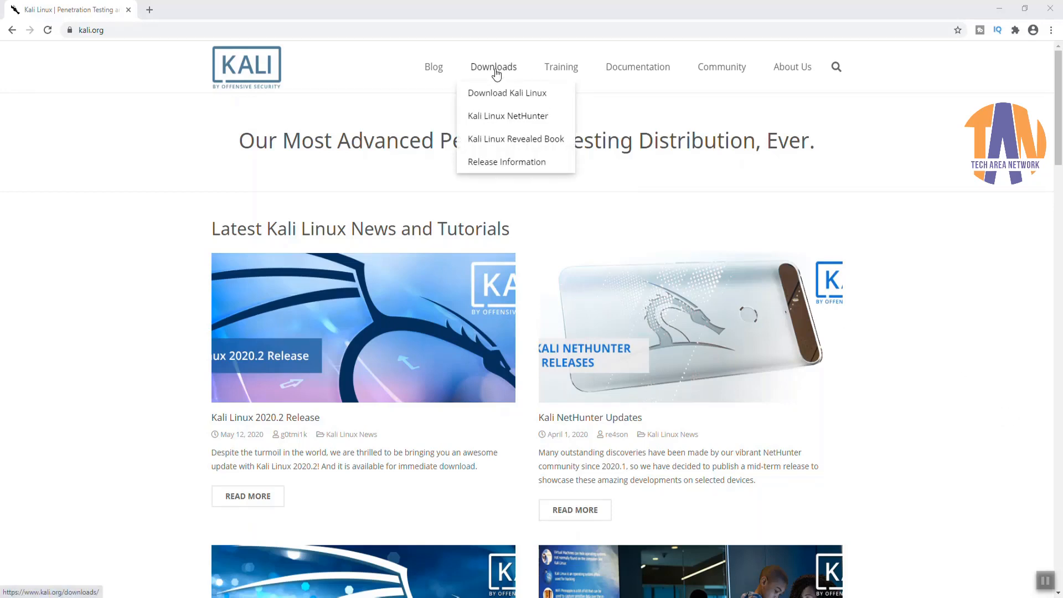
left_click(494, 93)
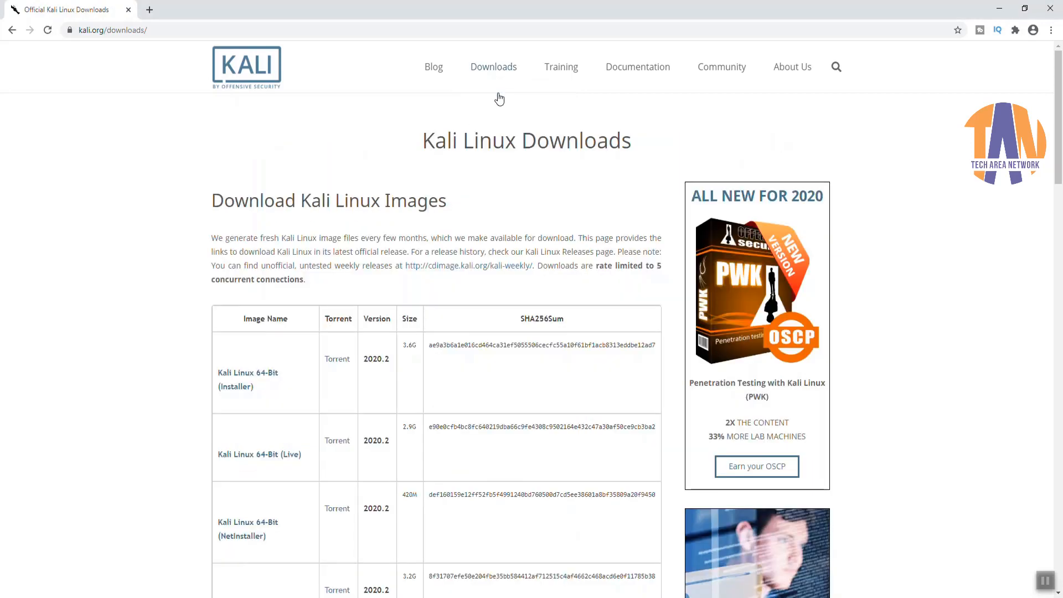
scroll(176, 269, "down", 7)
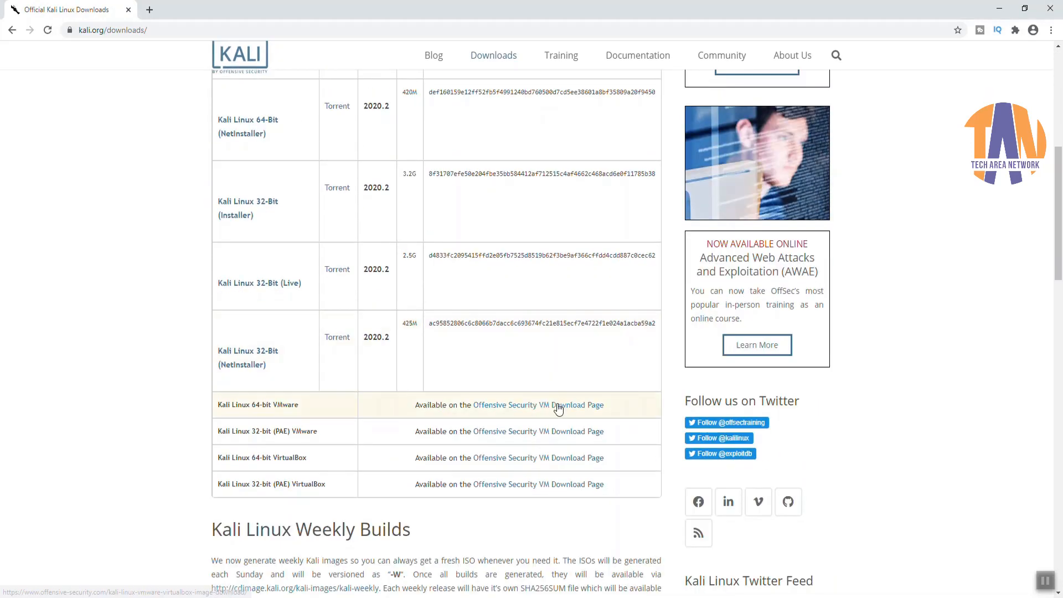
left_click(558, 408)
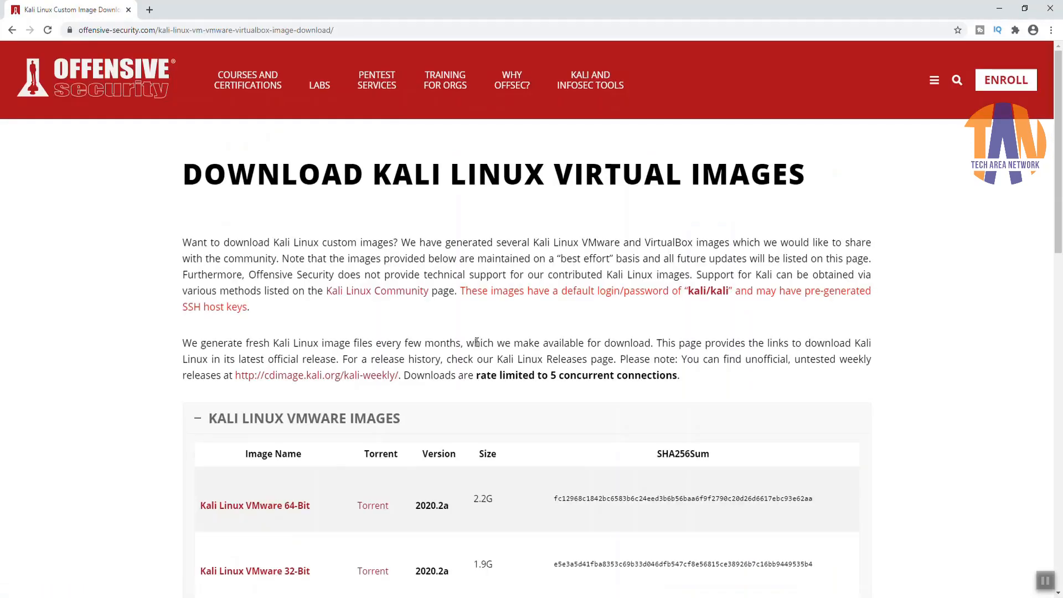
scroll(478, 347, "down", 3)
scroll(476, 347, "down", 3)
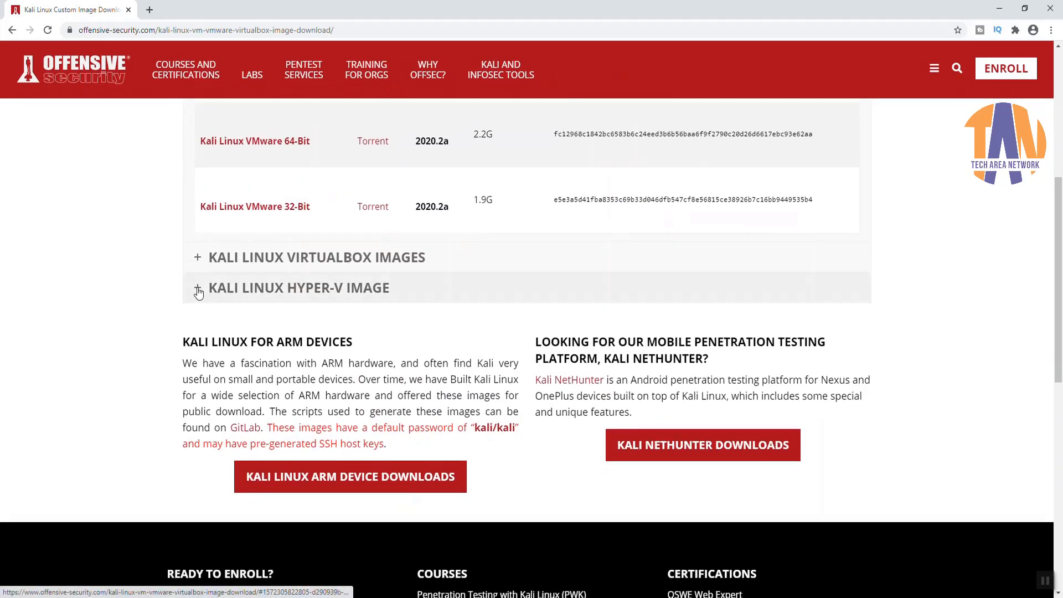
left_click(199, 287)
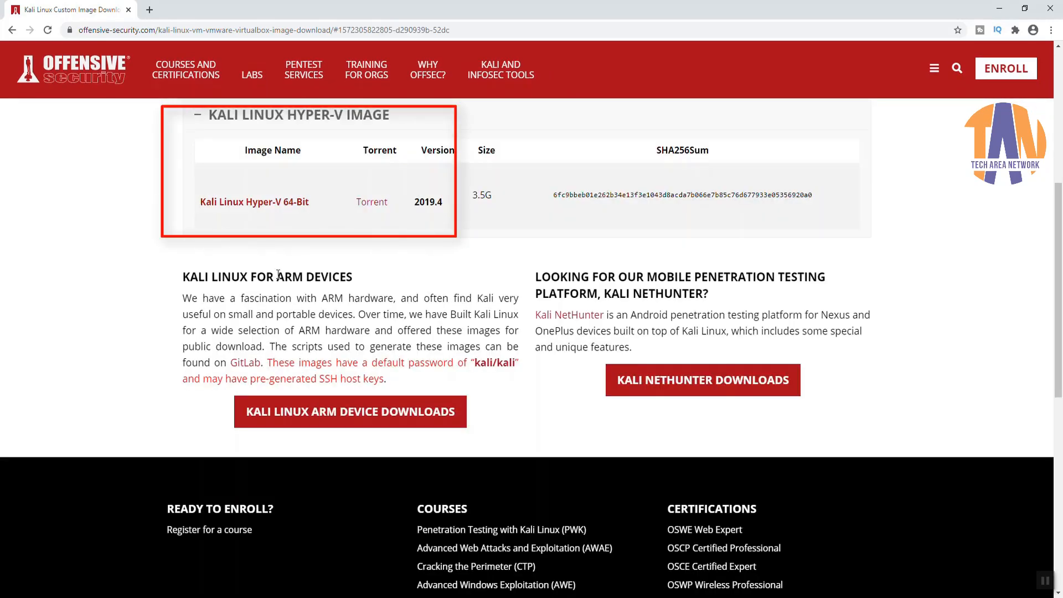
left_click(265, 207)
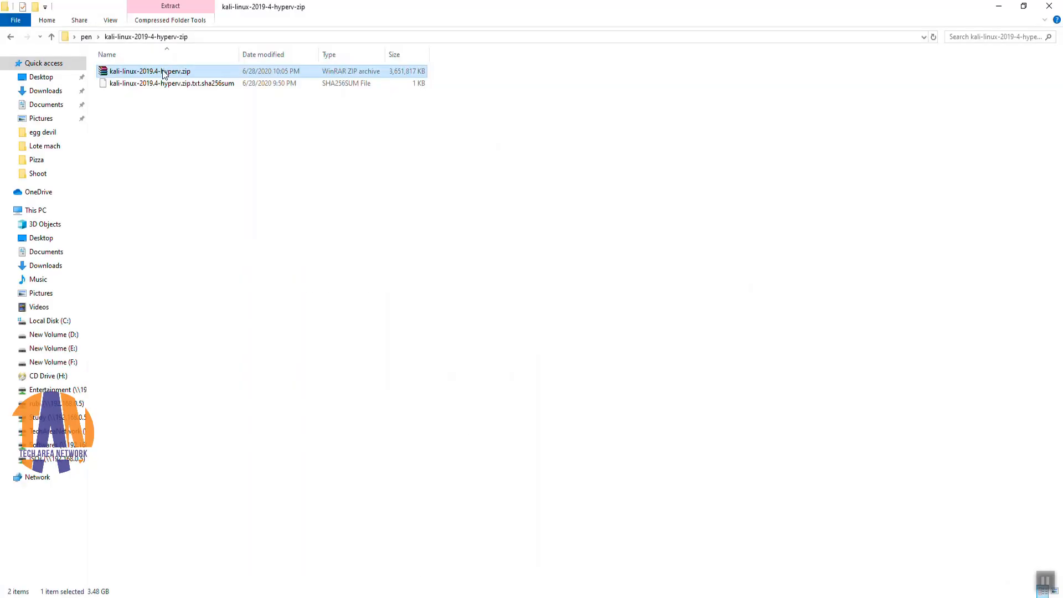
Step: Extract kali-linux-2019.4-hyperv.zip into its own kali-linux-2019.4-hyperv folder with WinRAR
right_click(164, 74)
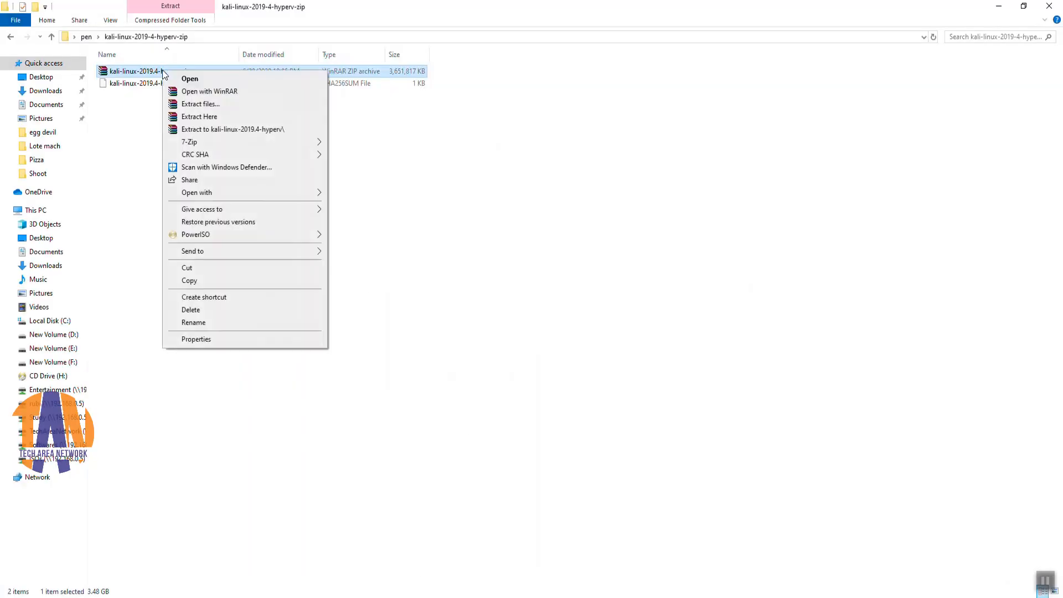
left_click(258, 131)
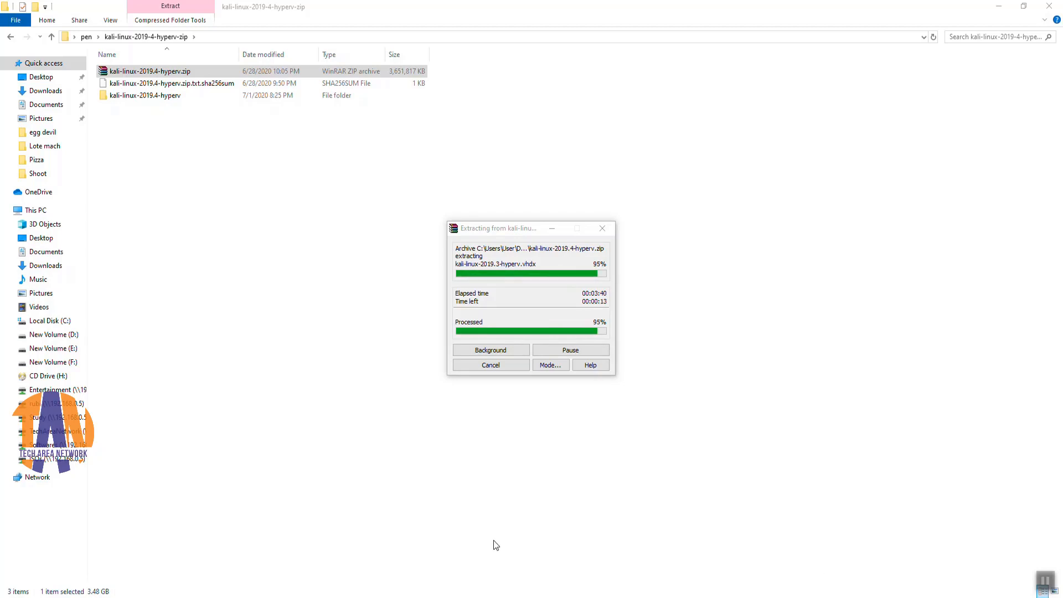
left_click(170, 132)
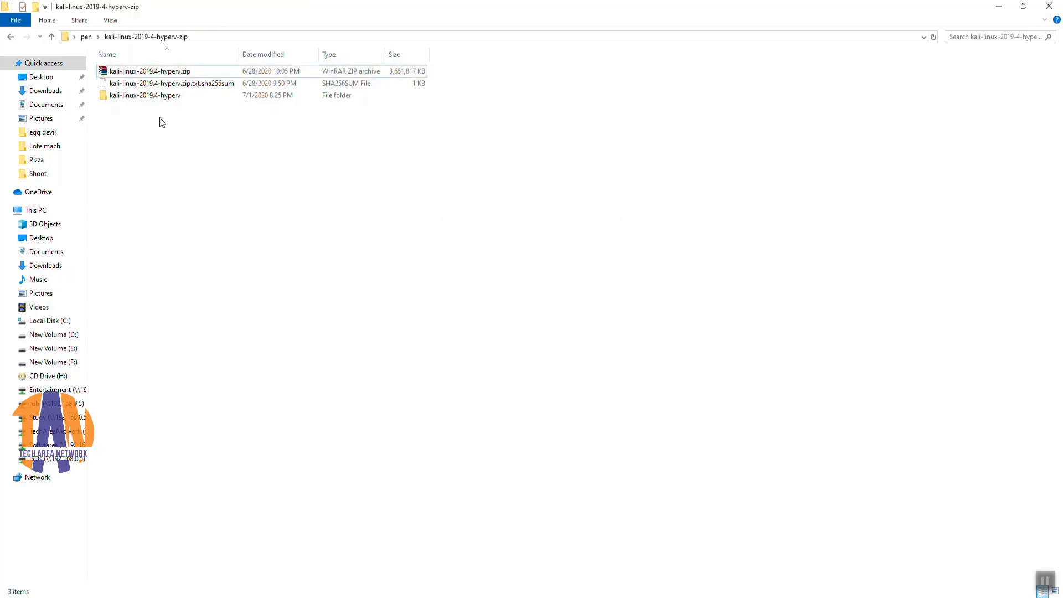
Step: Inspect the nested Virtual Machines folder, widening the Name column to read full file names
double_click(160, 97)
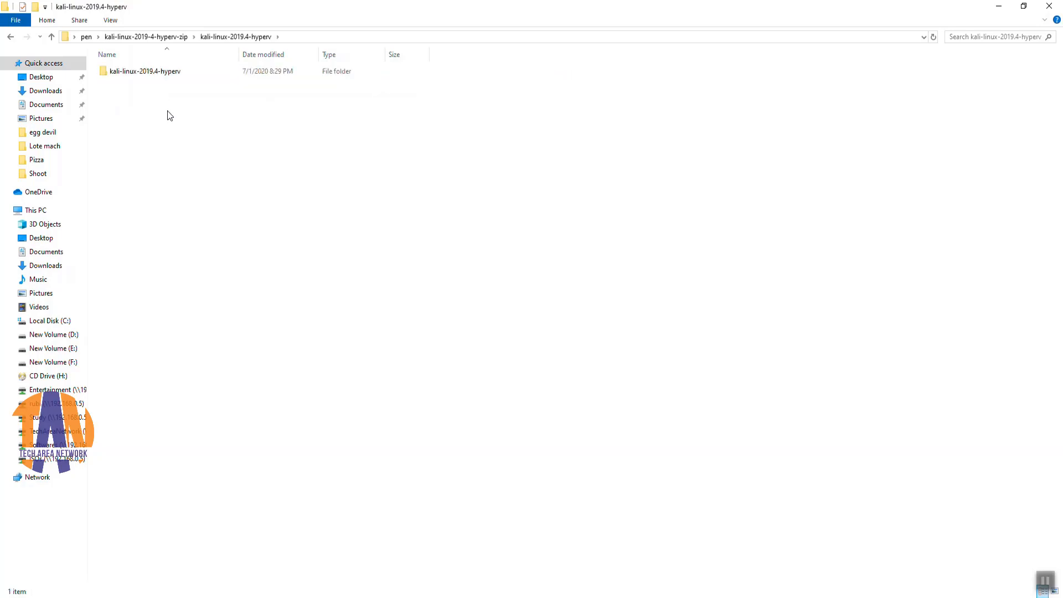
double_click(161, 75)
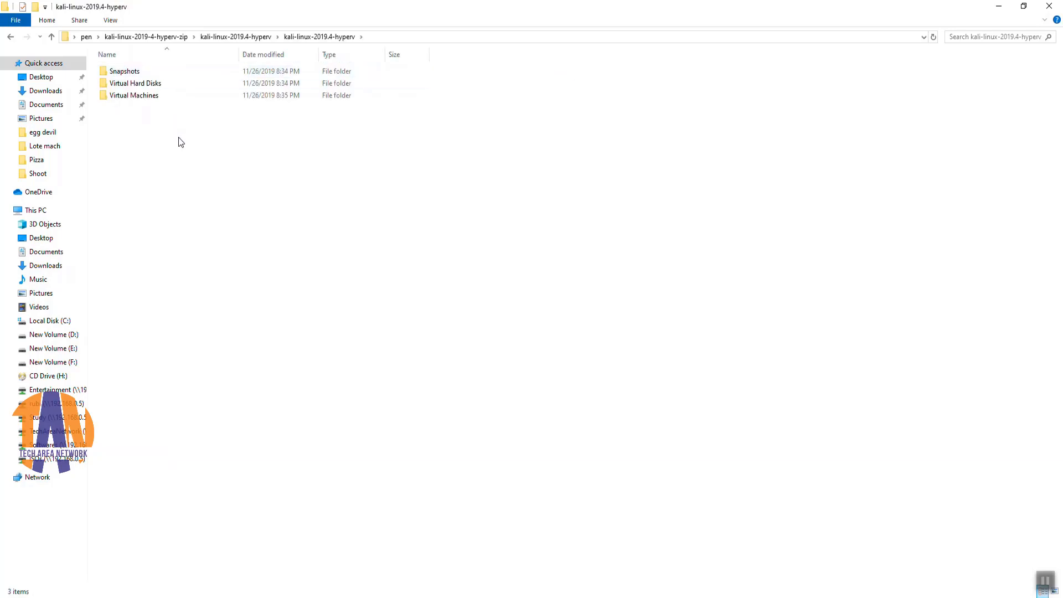
double_click(147, 97)
left_click_drag(240, 54, 325, 67)
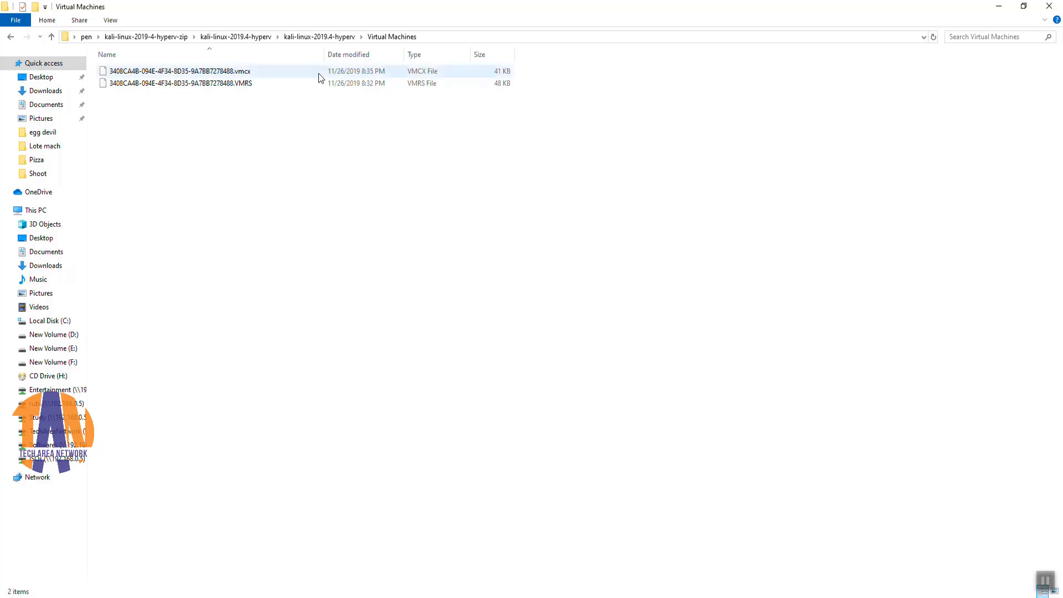
left_click(319, 36)
Step: Check the Virtual Hard Disks and Snapshots folders, then close File Explorer
double_click(149, 83)
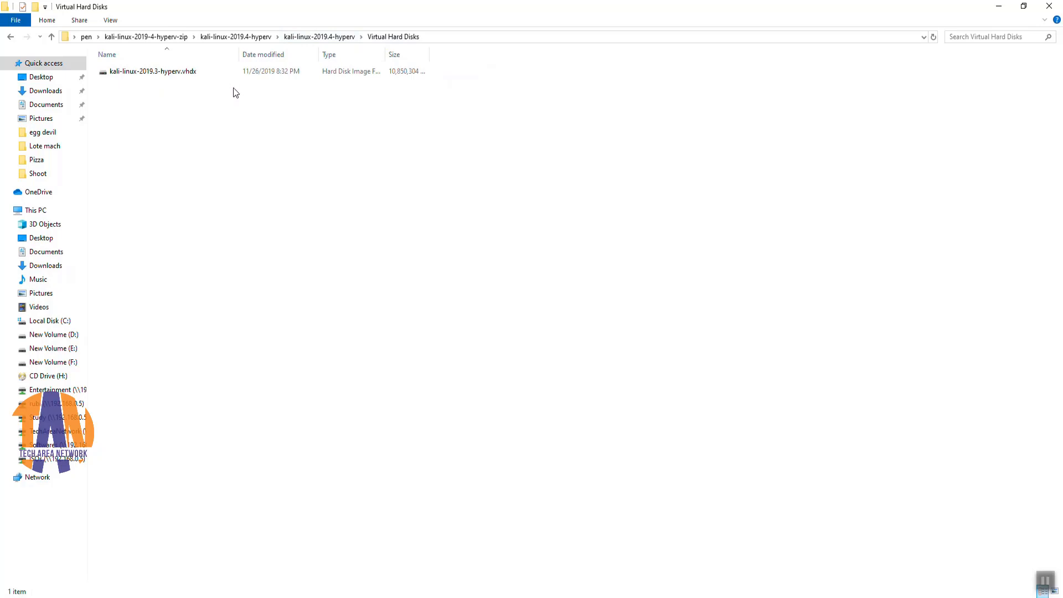
key("BackSpace")
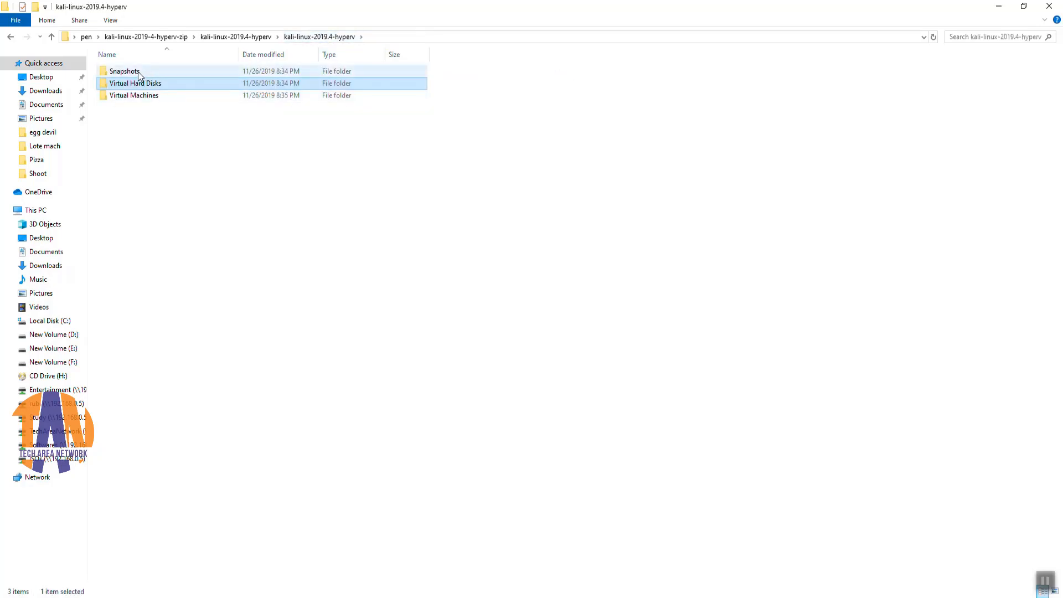
double_click(138, 71)
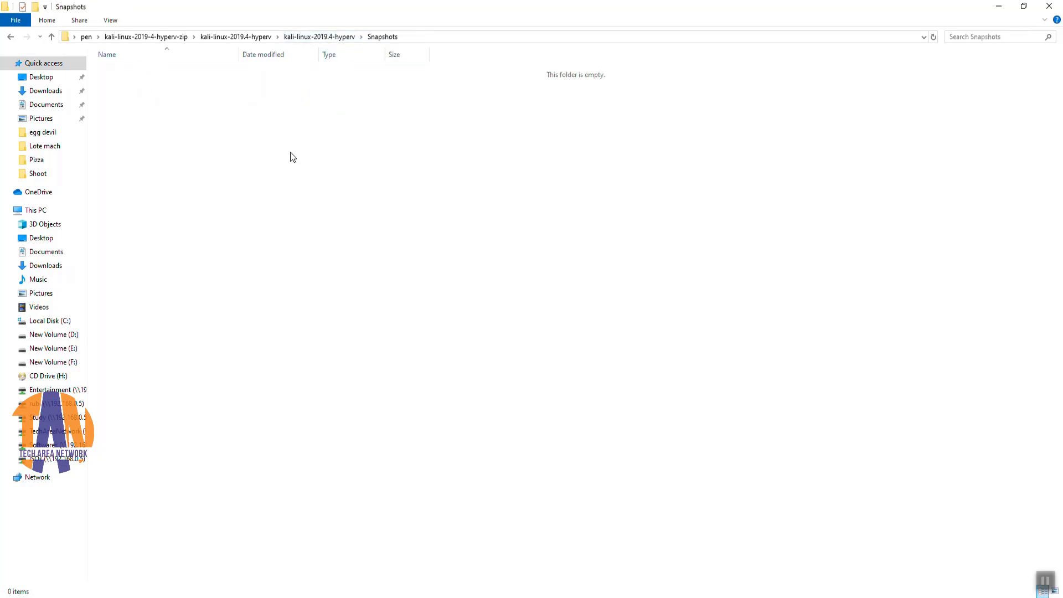
left_click(303, 37)
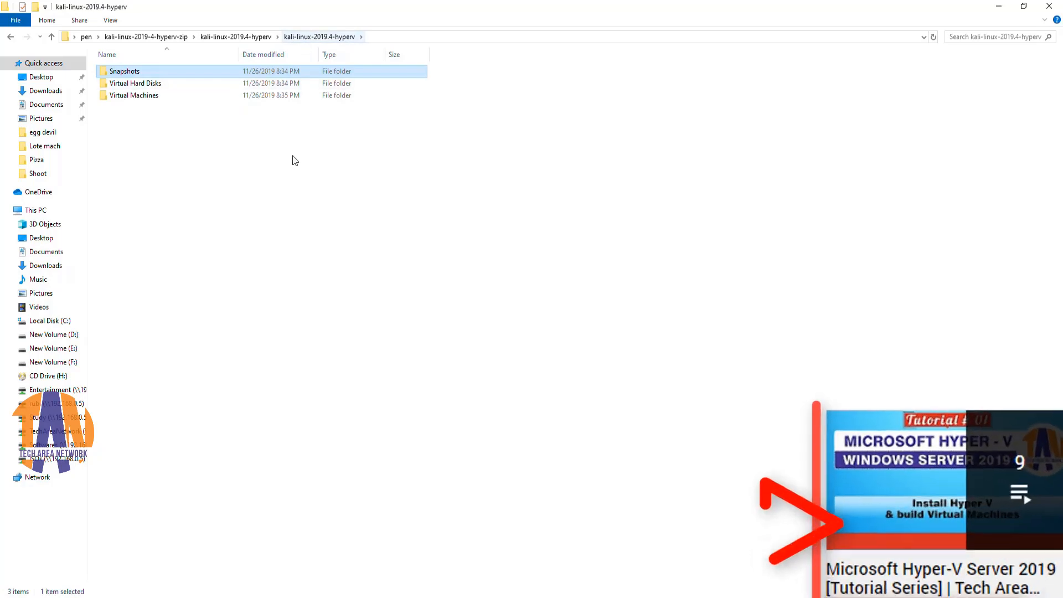
left_click(302, 175)
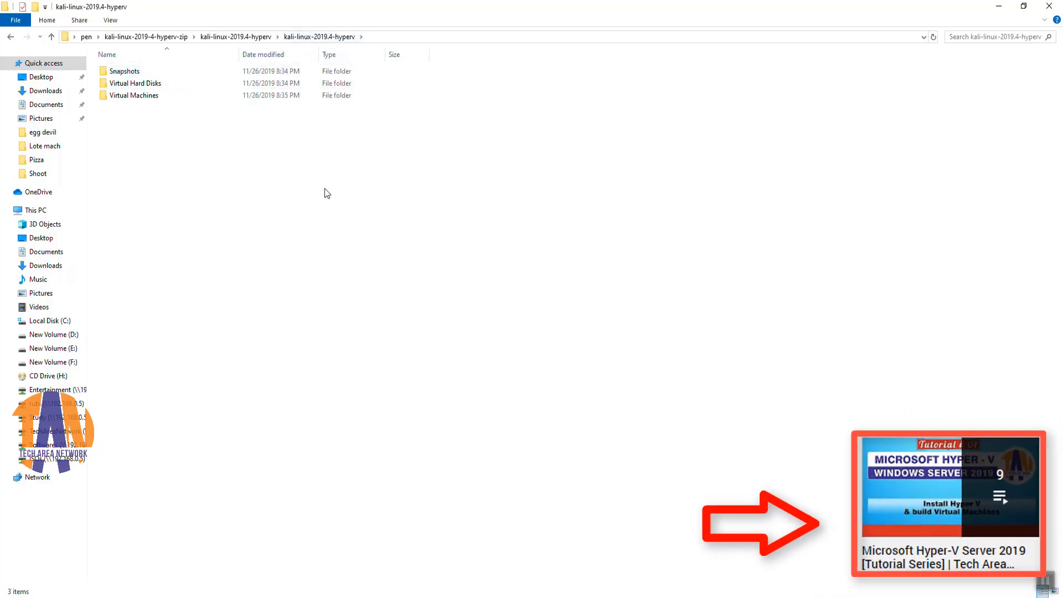
left_click(1049, 5)
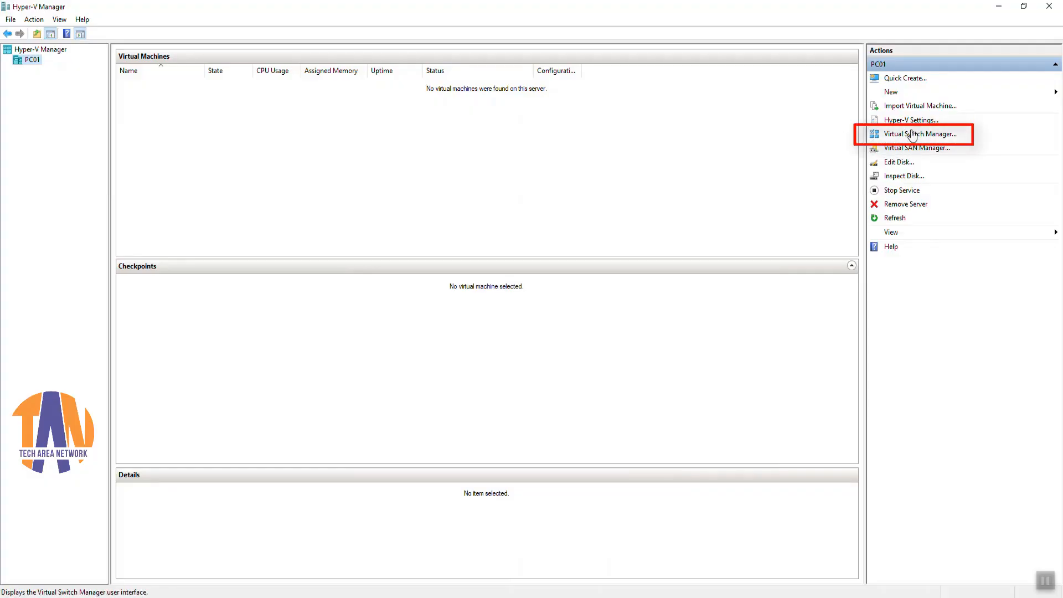
Step: Create an external switch named New Virtual Switch on the Intel Ethernet adapter and apply it
left_click(929, 136)
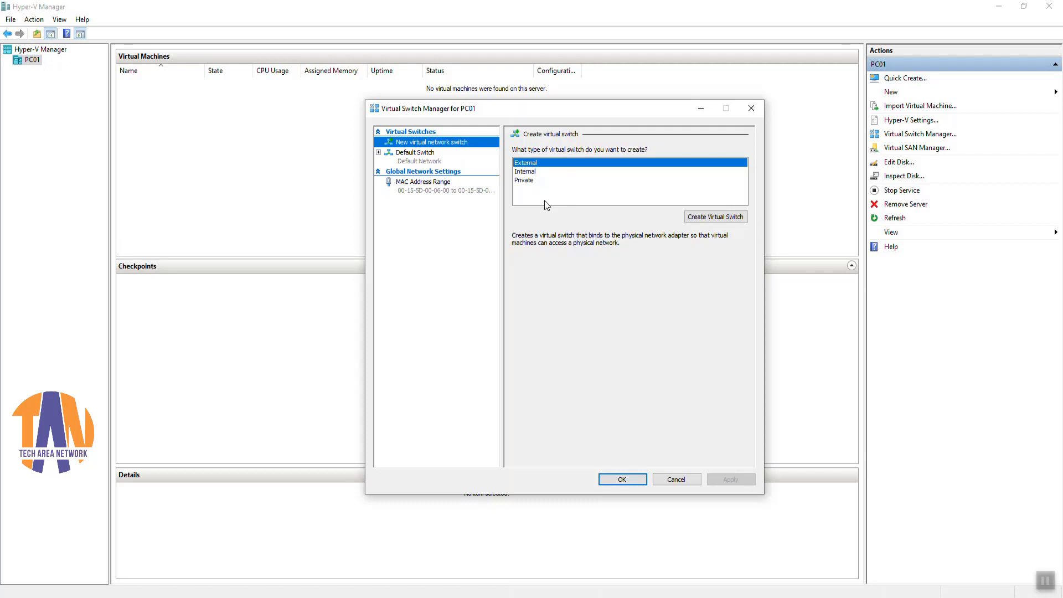
left_click(703, 220)
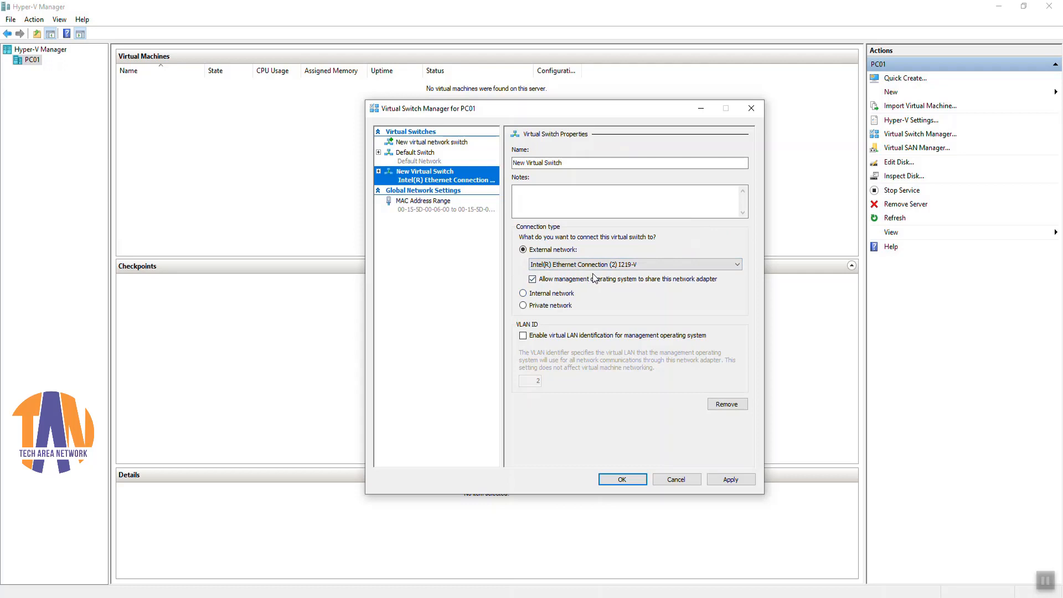
left_click(665, 264)
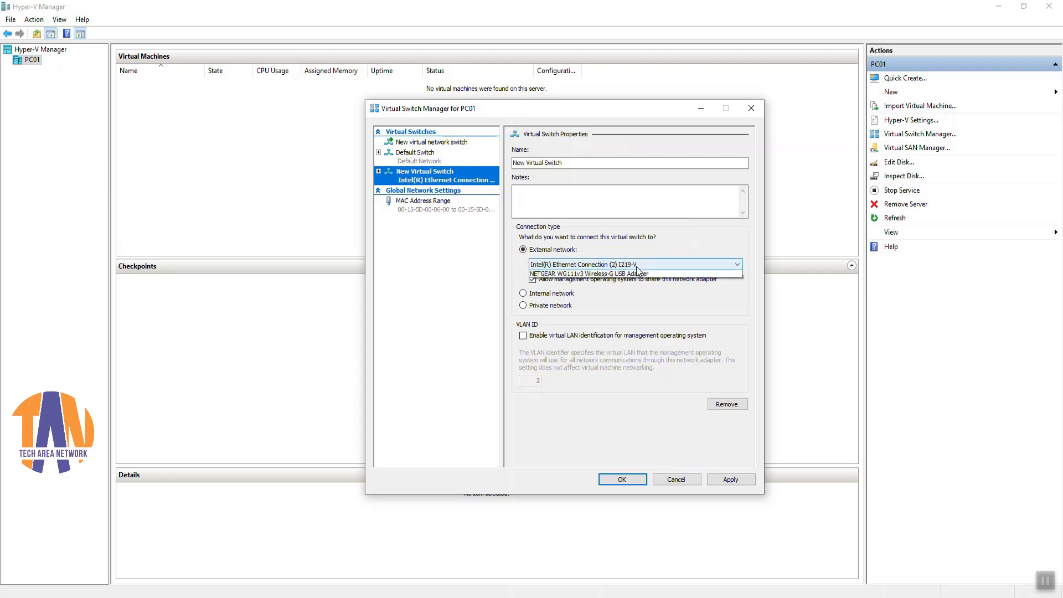
left_click(664, 267)
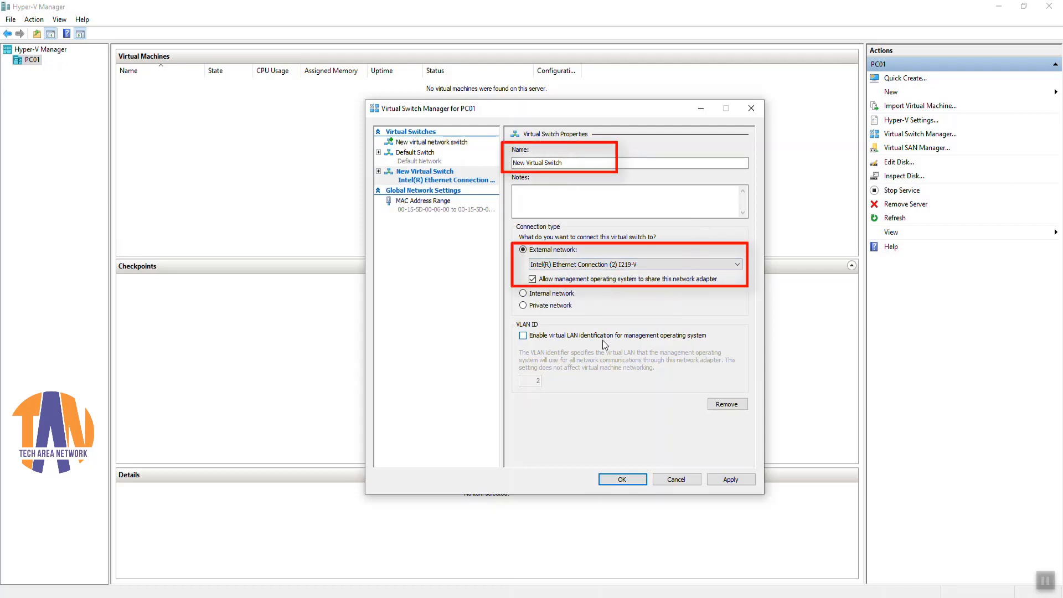
left_click(725, 478)
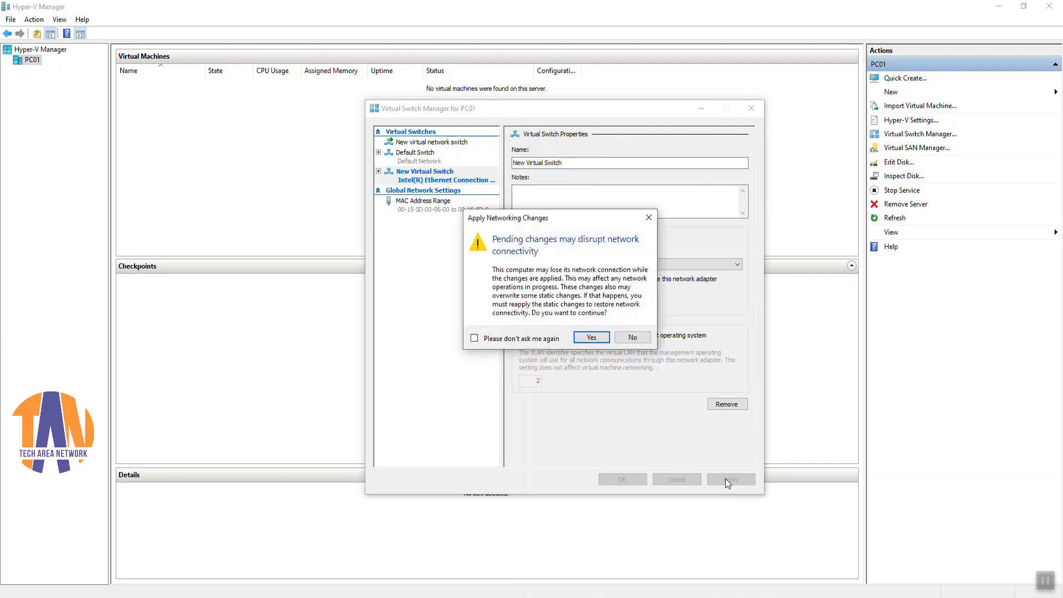
left_click(590, 337)
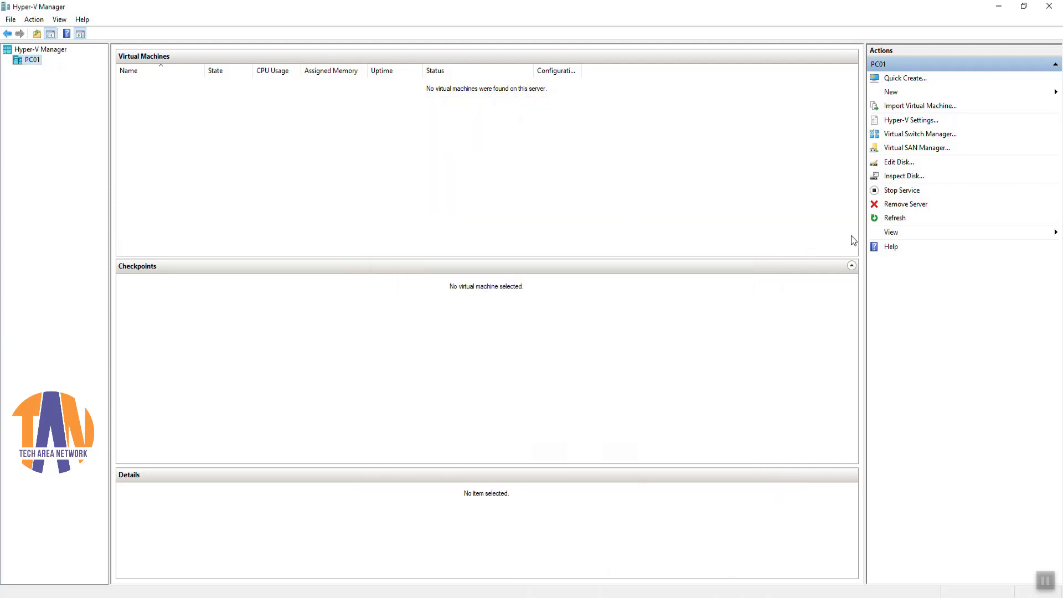
left_click(893, 219)
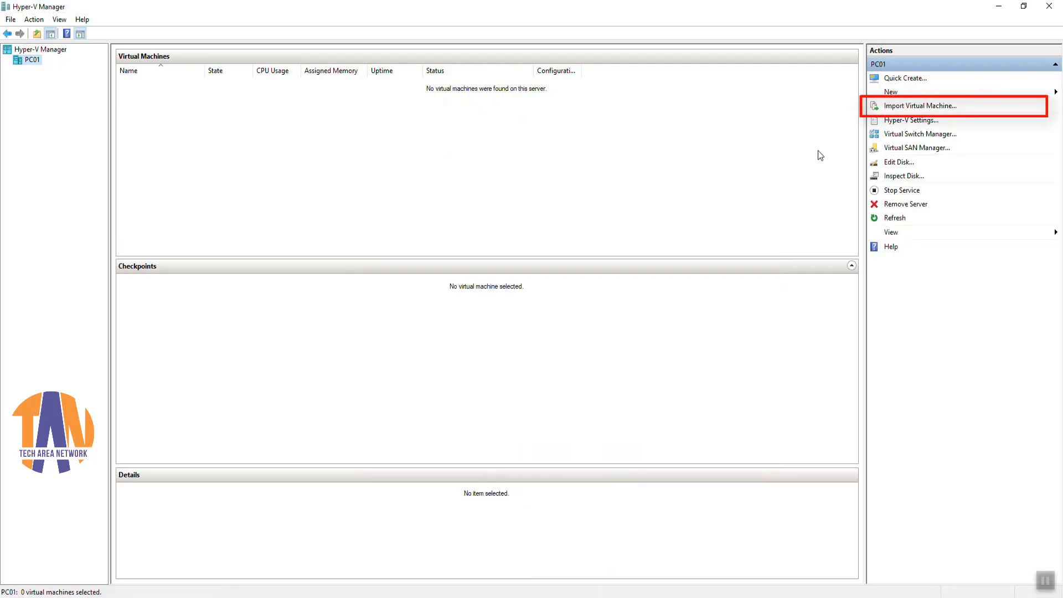
Step: Start Import Virtual Machine with kali-linux-2019.4-hyperv\Virtual Machines as the source folder
left_click(941, 108)
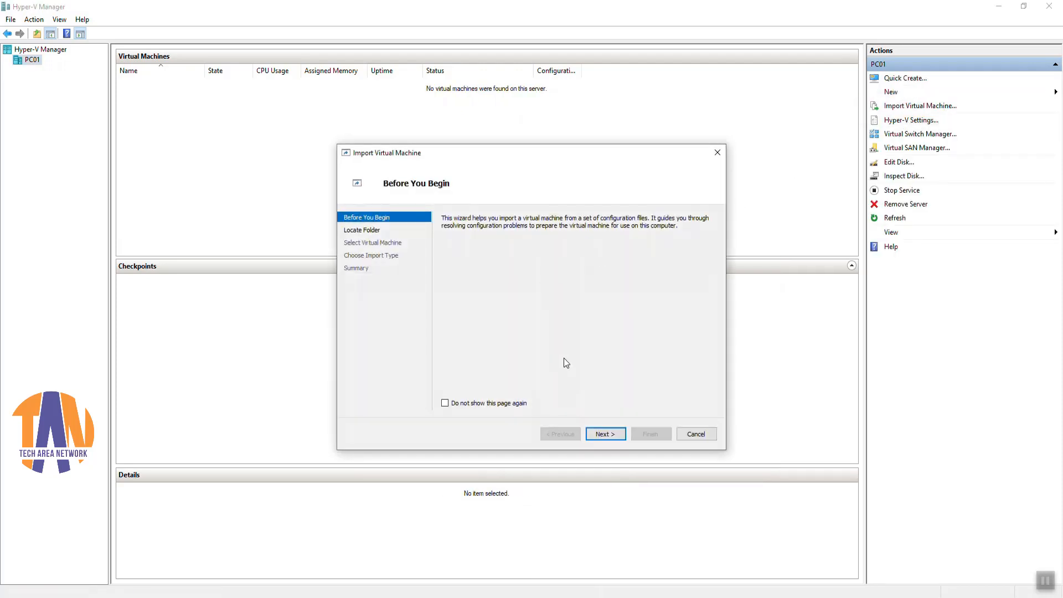
left_click(601, 435)
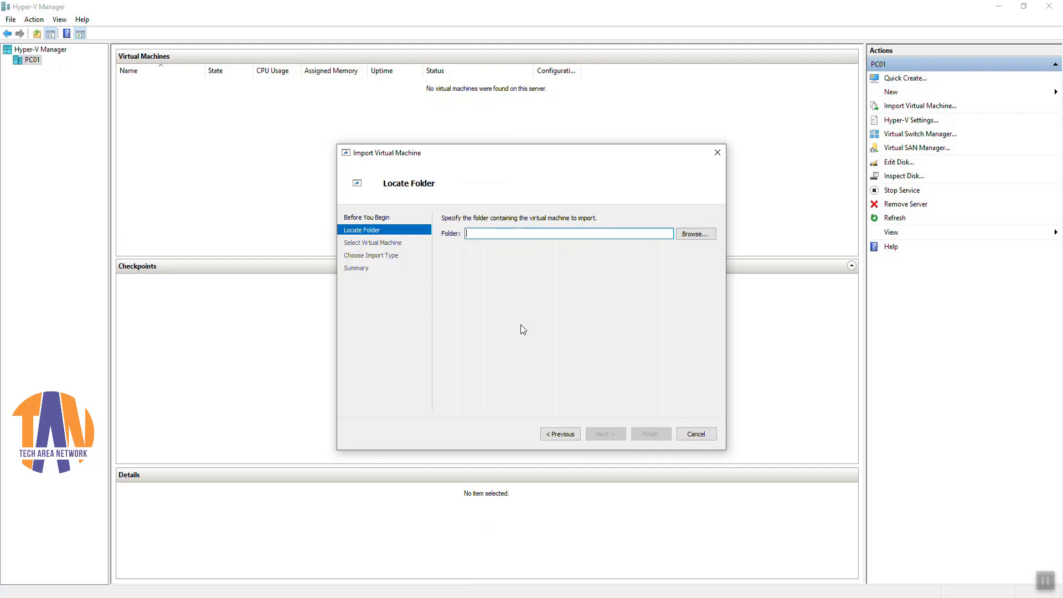
left_click(694, 234)
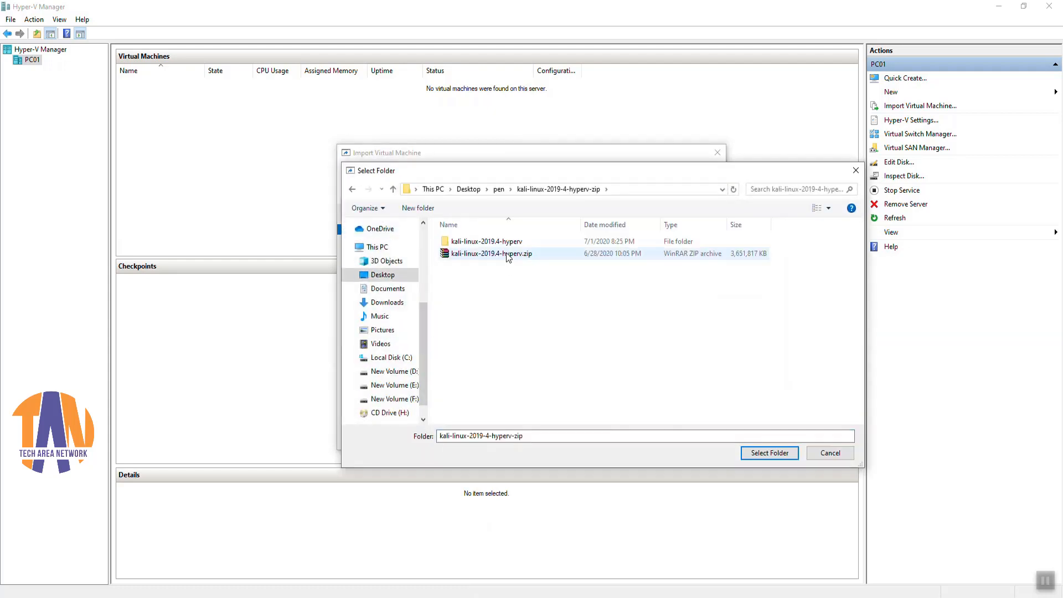
double_click(509, 242)
double_click(509, 241)
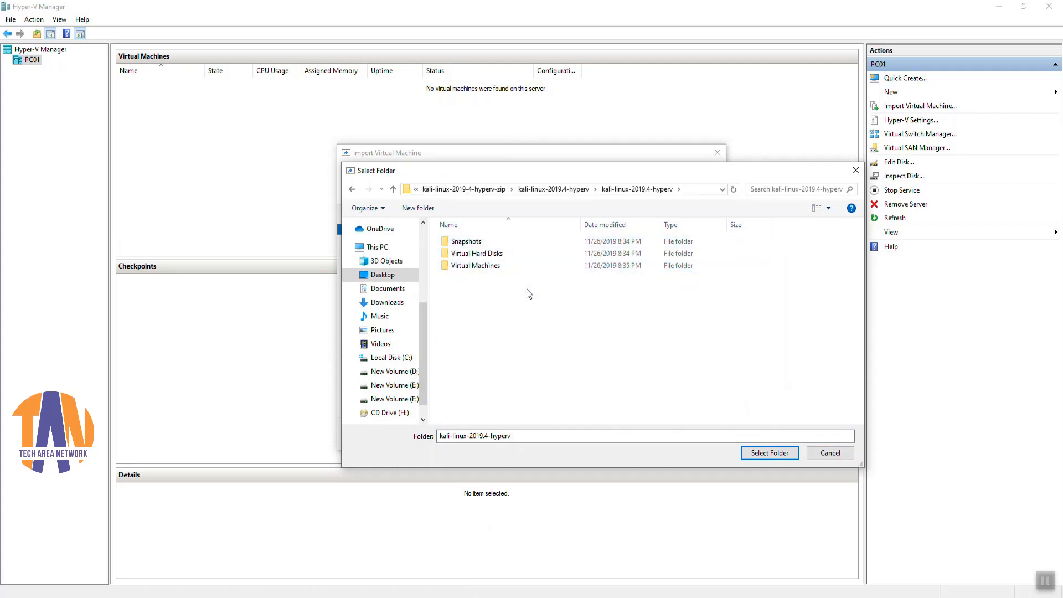
left_click(482, 267)
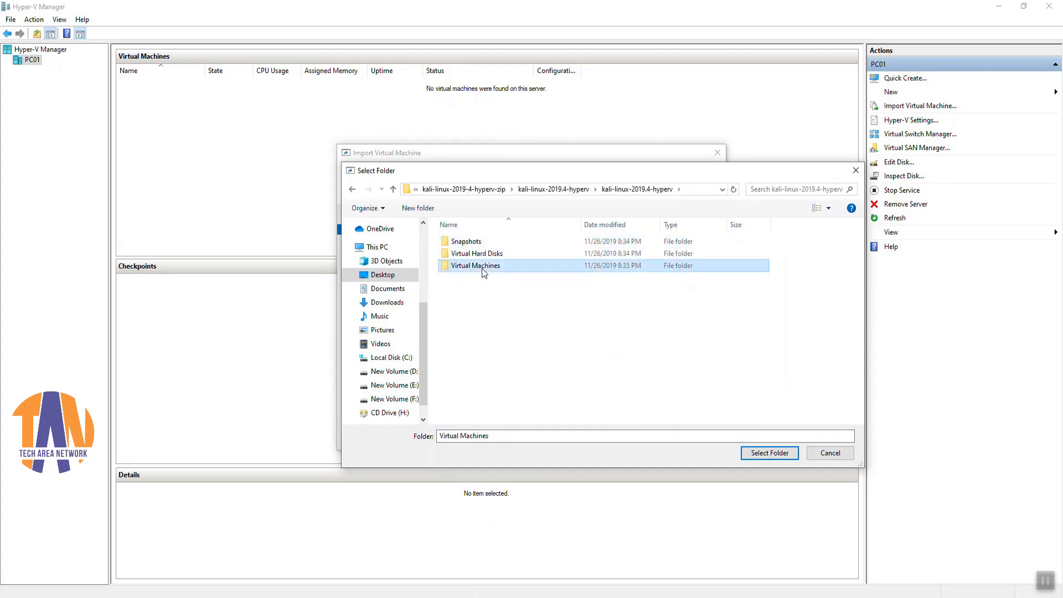
left_click(769, 453)
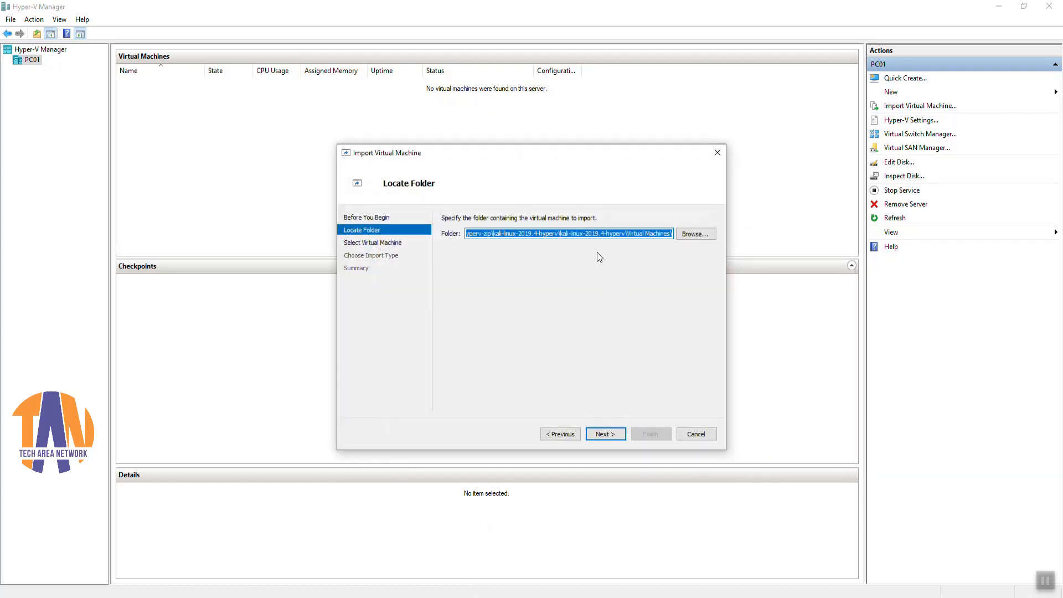
Step: Import kali-linux-2019.4-hyperv, registering it in place and connecting it to New Virtual Switch
left_click(606, 433)
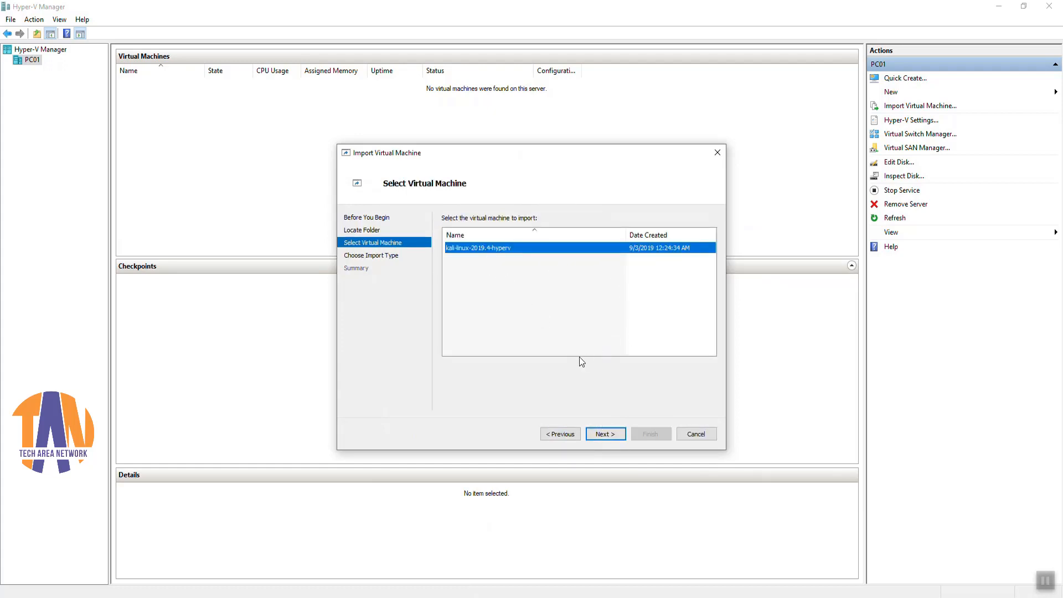
left_click(603, 436)
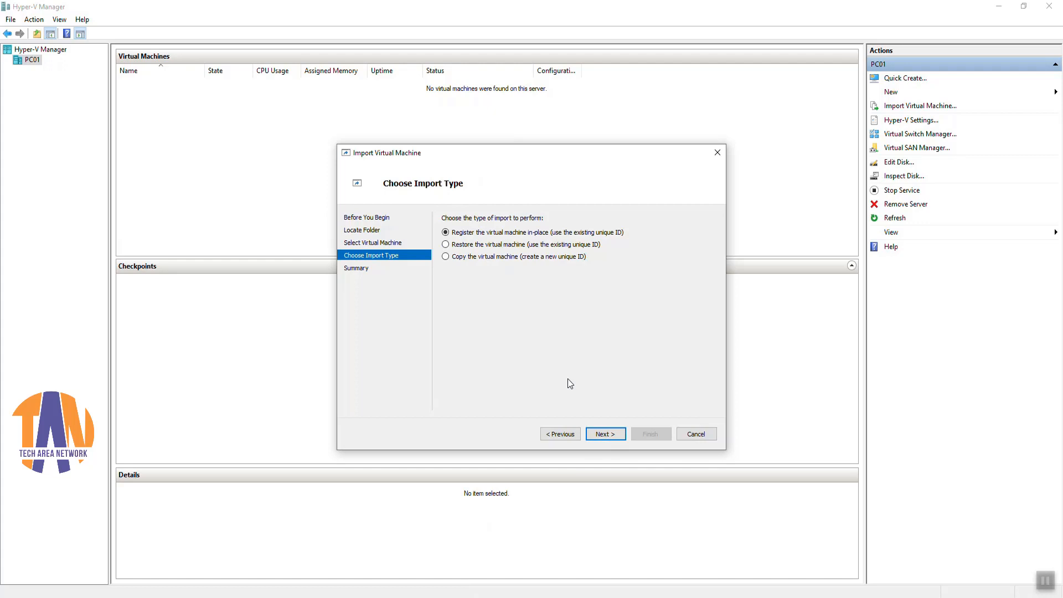
left_click(601, 432)
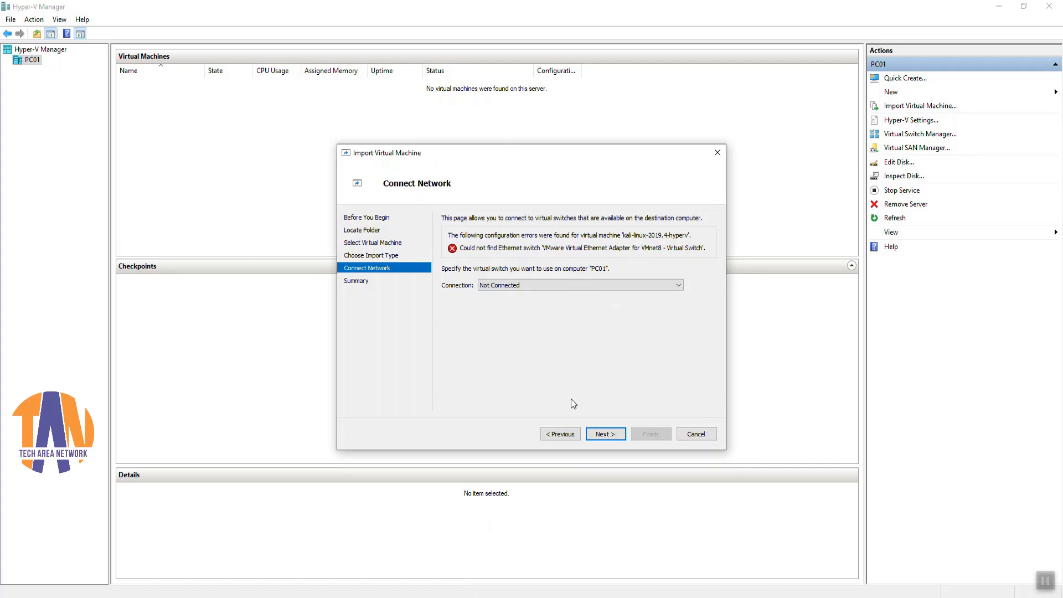
left_click(535, 286)
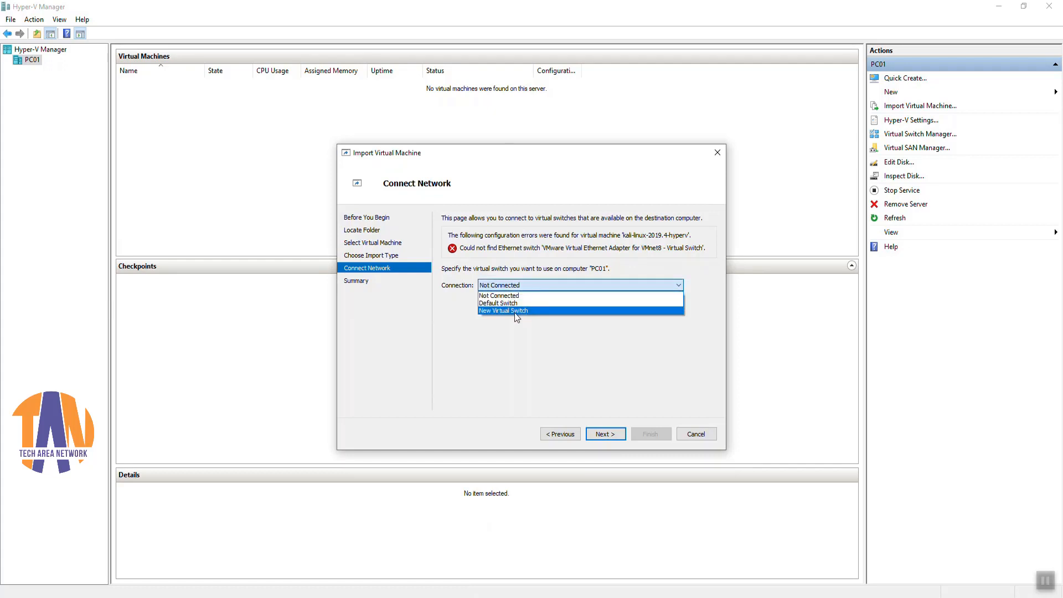
left_click(530, 311)
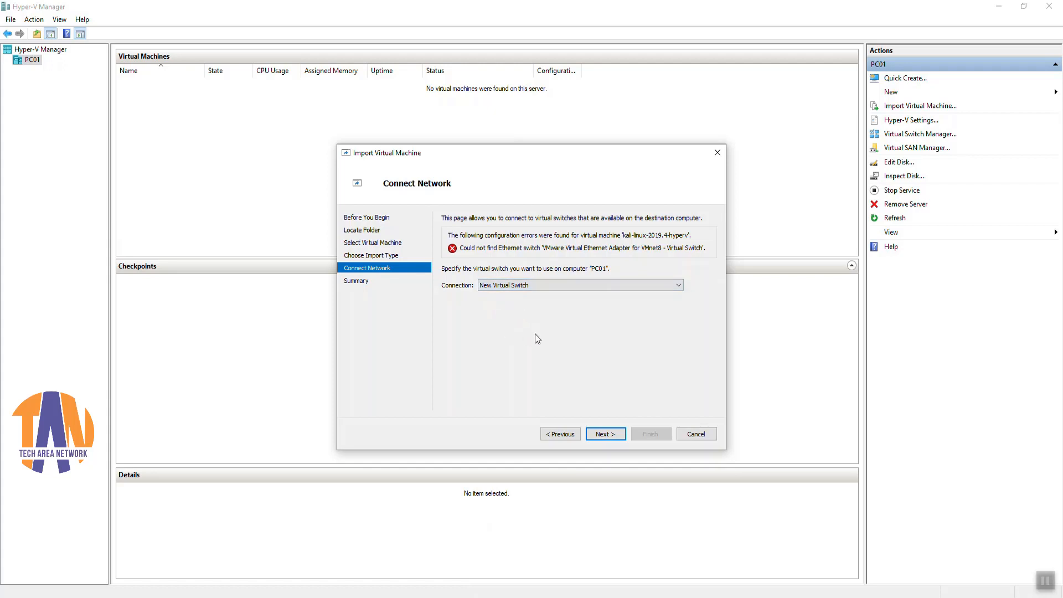
left_click(603, 434)
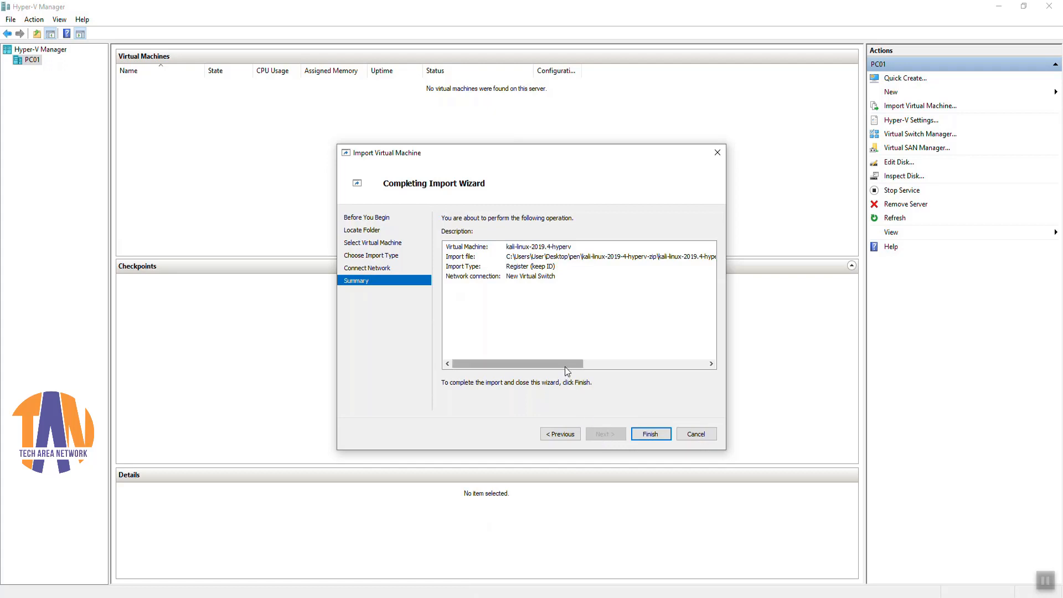
mouse_move(564, 365)
left_mouse_down()
mouse_move(700, 368)
mouse_move(553, 351)
left_mouse_up()
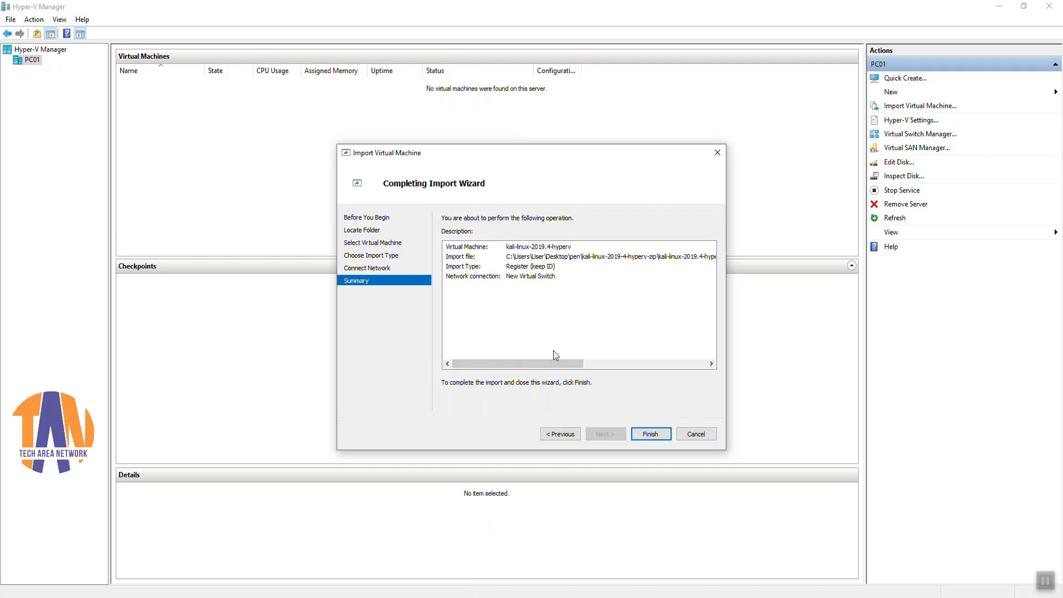
left_click(659, 434)
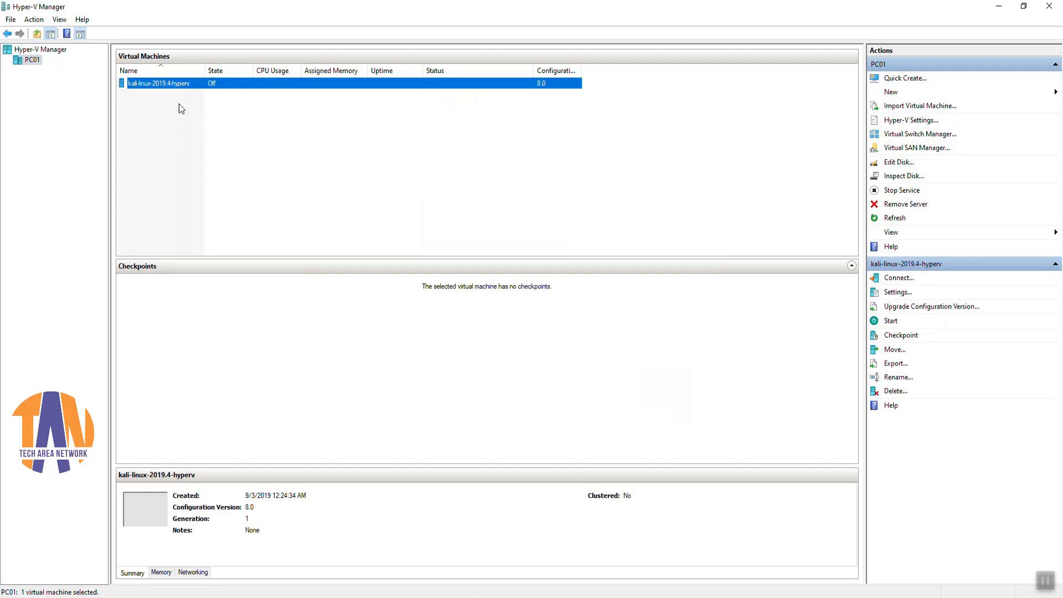
Step: Connect to kali-linux-2019.4-hyperv and start it, booting to the Kali login screen
right_click(168, 83)
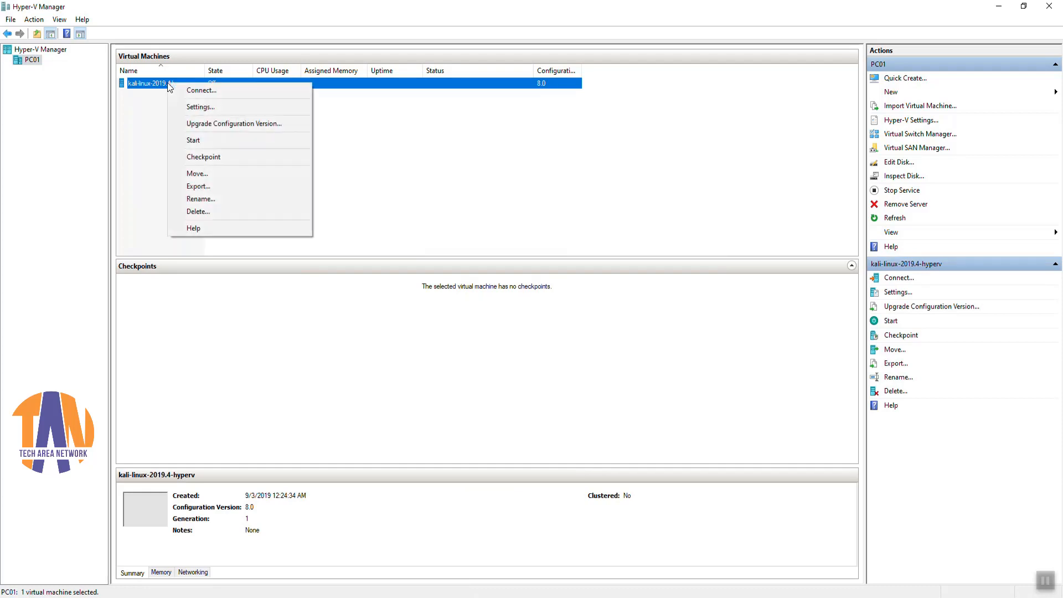
left_click(197, 93)
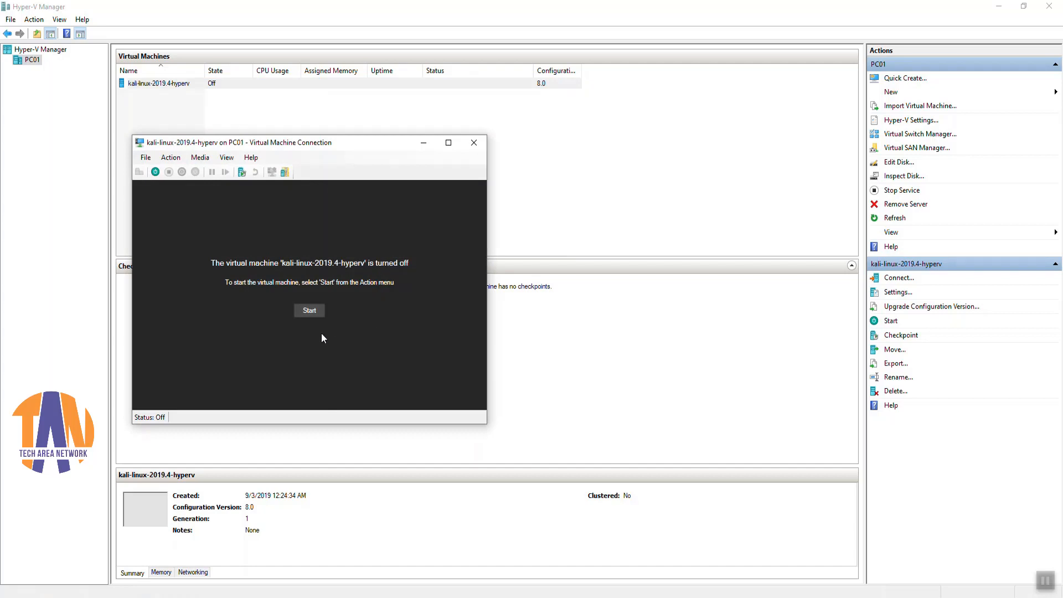
left_click(314, 316)
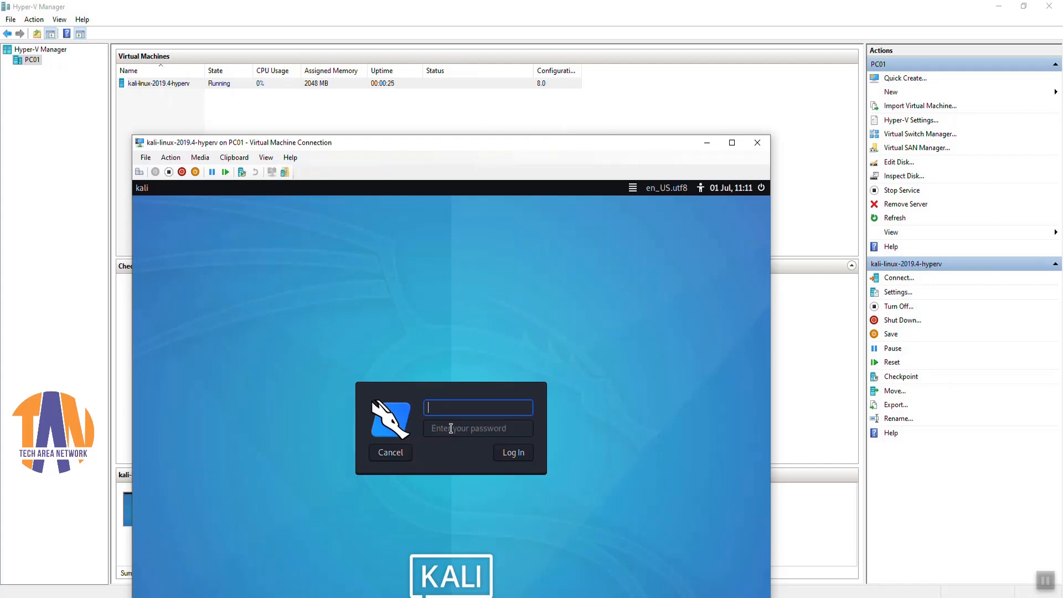
Step: Raise the VM window and log in to Kali as root with the account password
left_click_drag(598, 144, 602, 37)
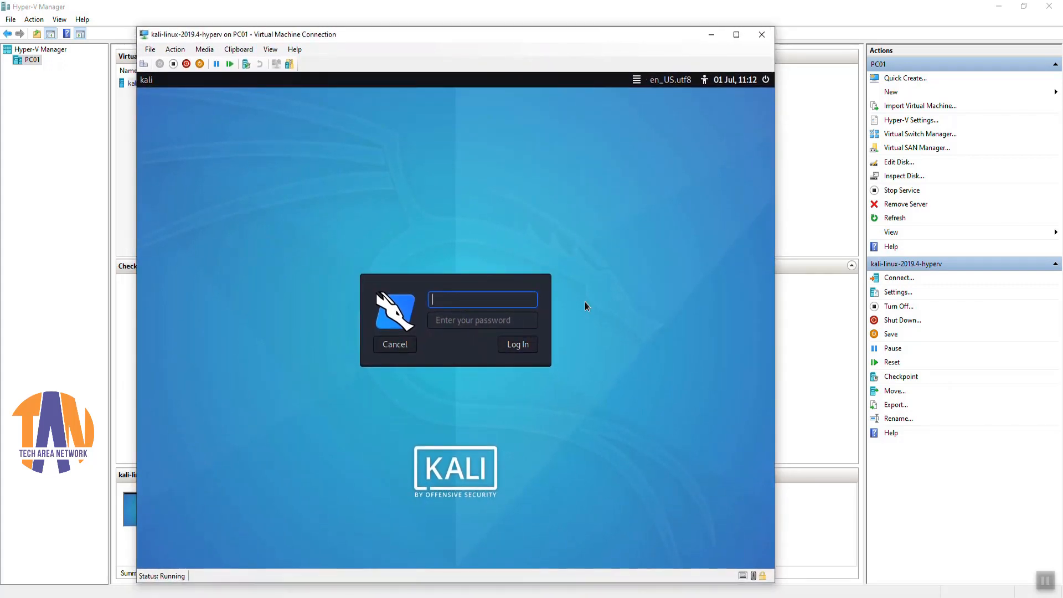
type("root")
key("Tab")
type("toor")
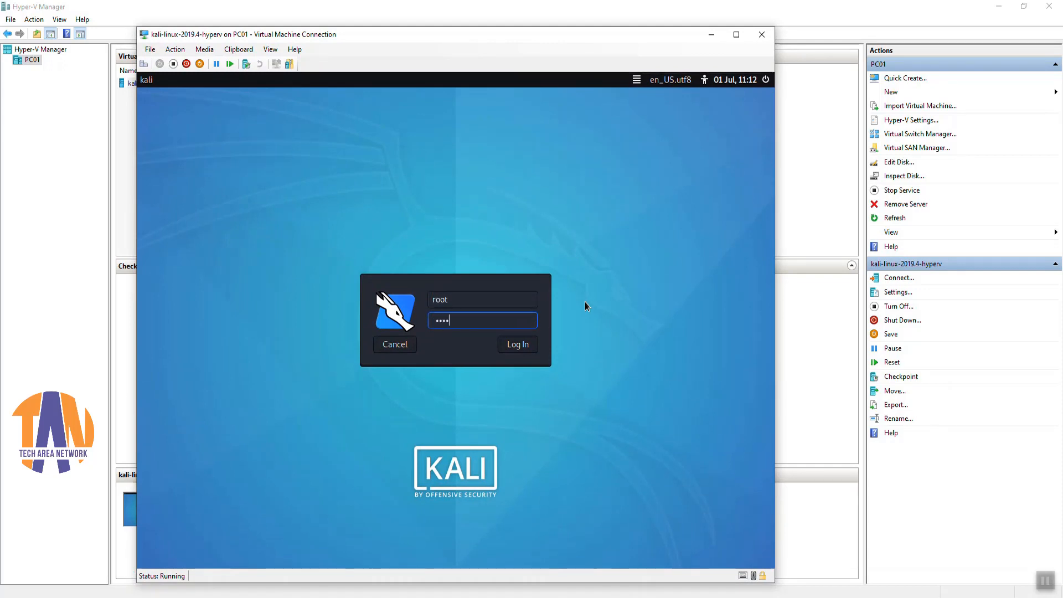
left_click(524, 346)
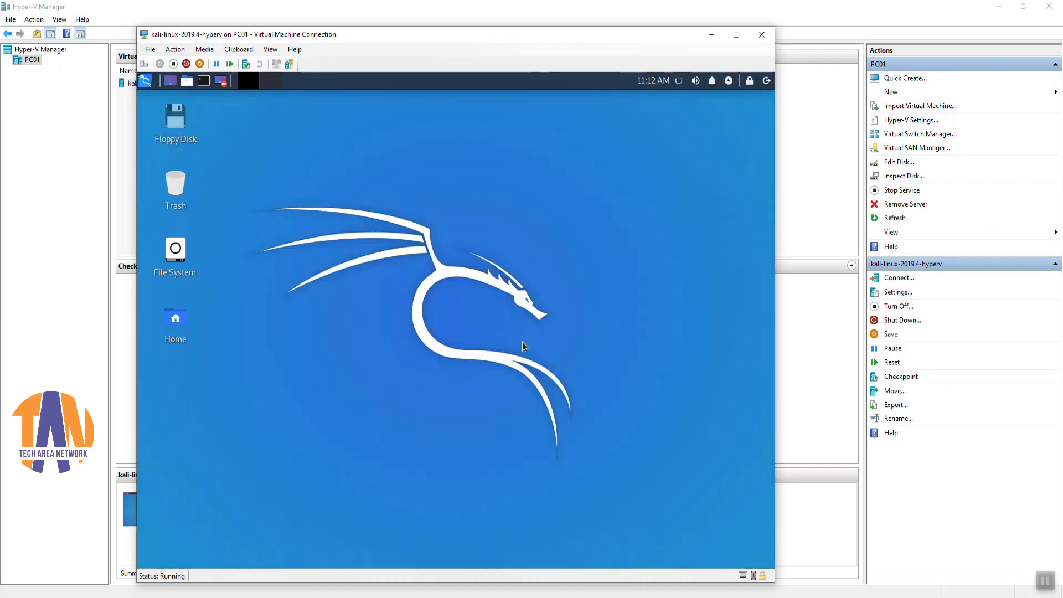
Step: Try the applications menu, a root terminal and the root home folder in File Manager, then close them
left_click(146, 84)
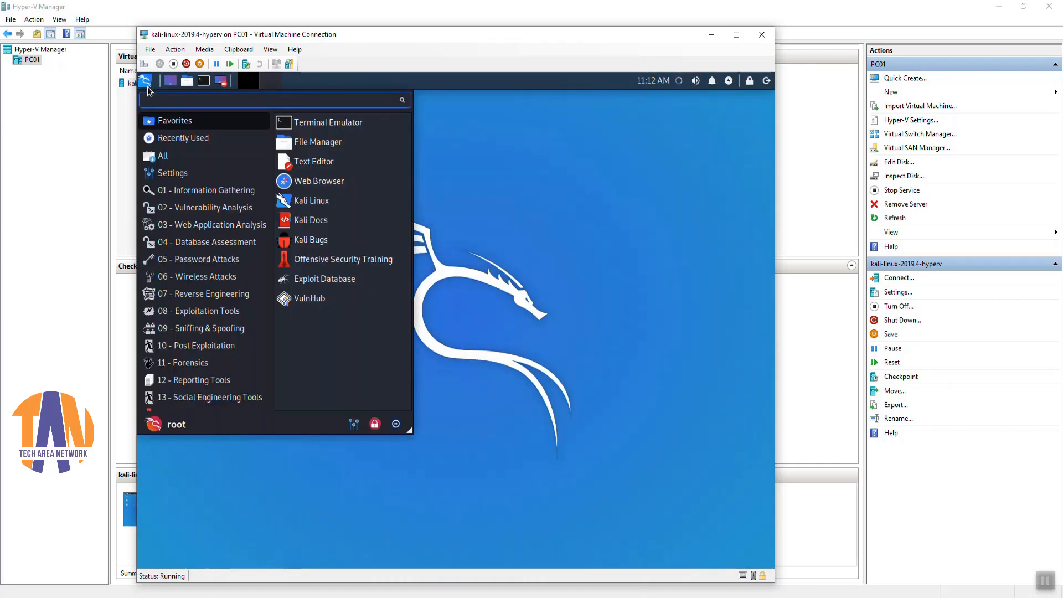
left_click(540, 284)
left_click(203, 81)
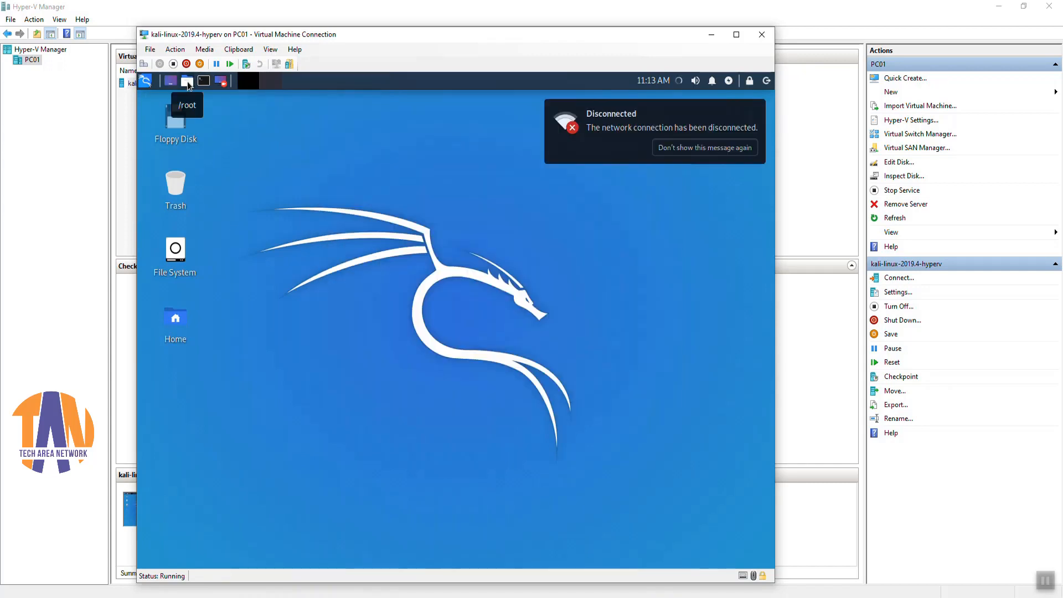
left_click(188, 84)
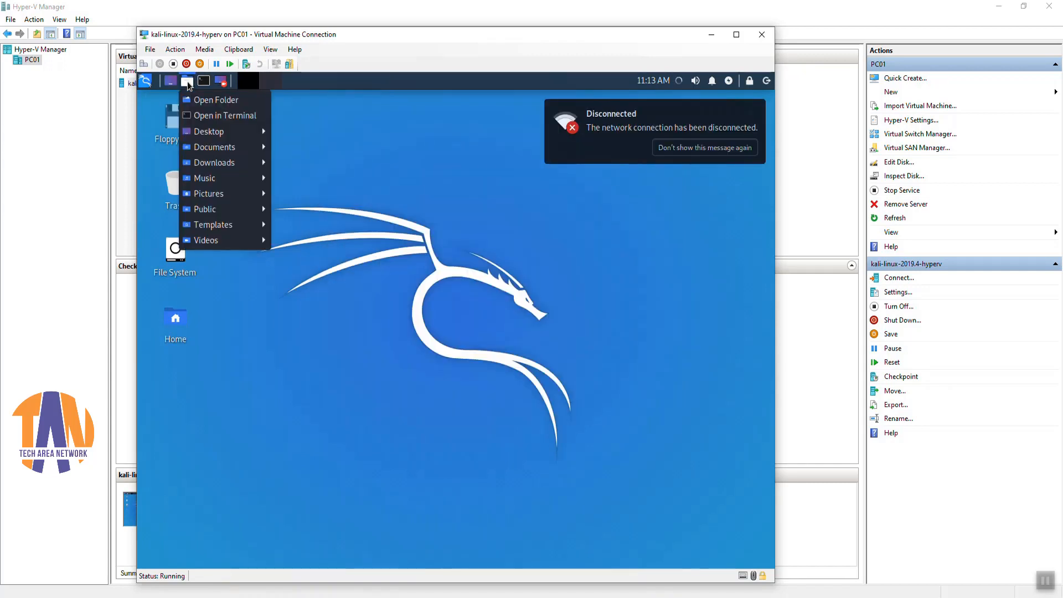
left_click(208, 101)
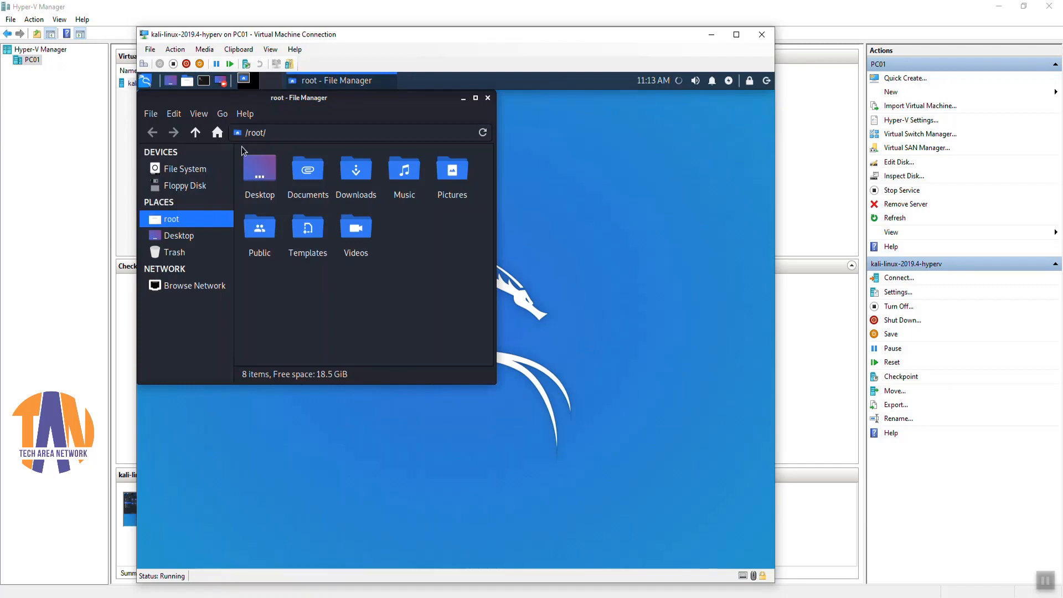
left_click(476, 99)
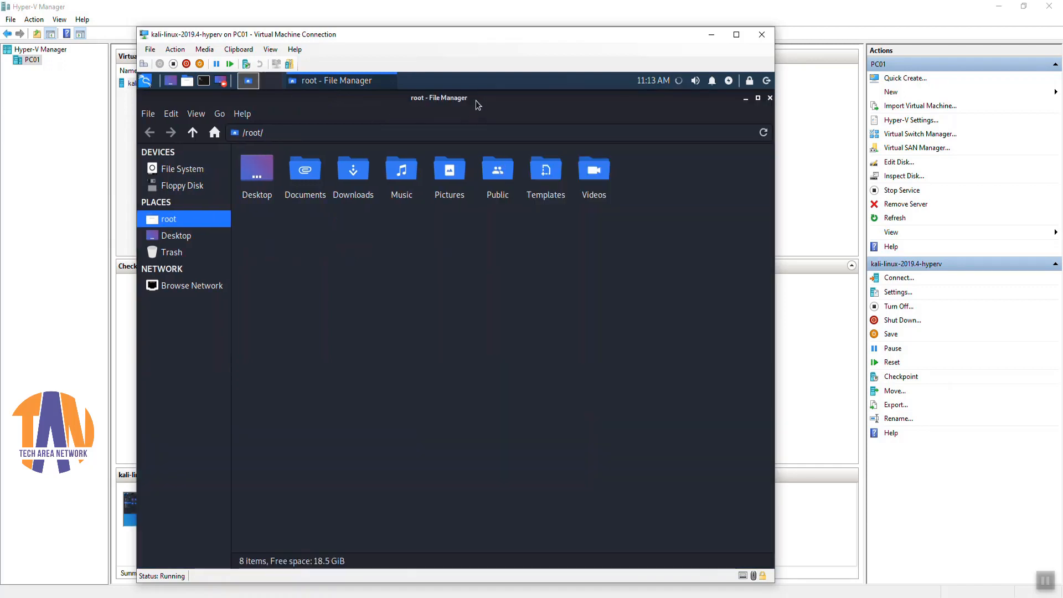
left_click(769, 99)
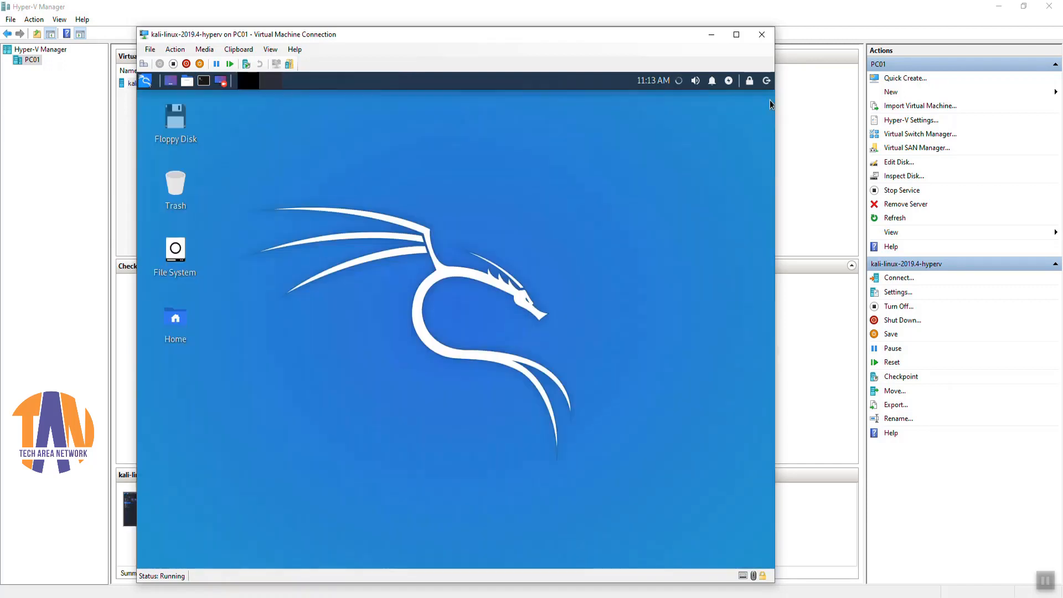
Step: Open Wired connection 1's settings and switch its IPv4 method to Manual
left_click(679, 82)
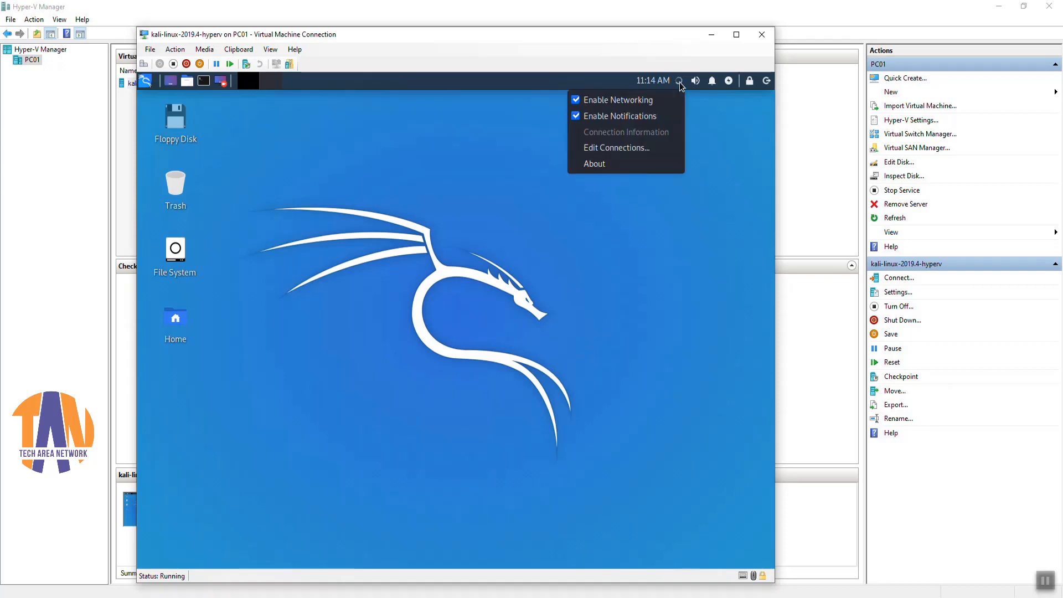
left_click(641, 145)
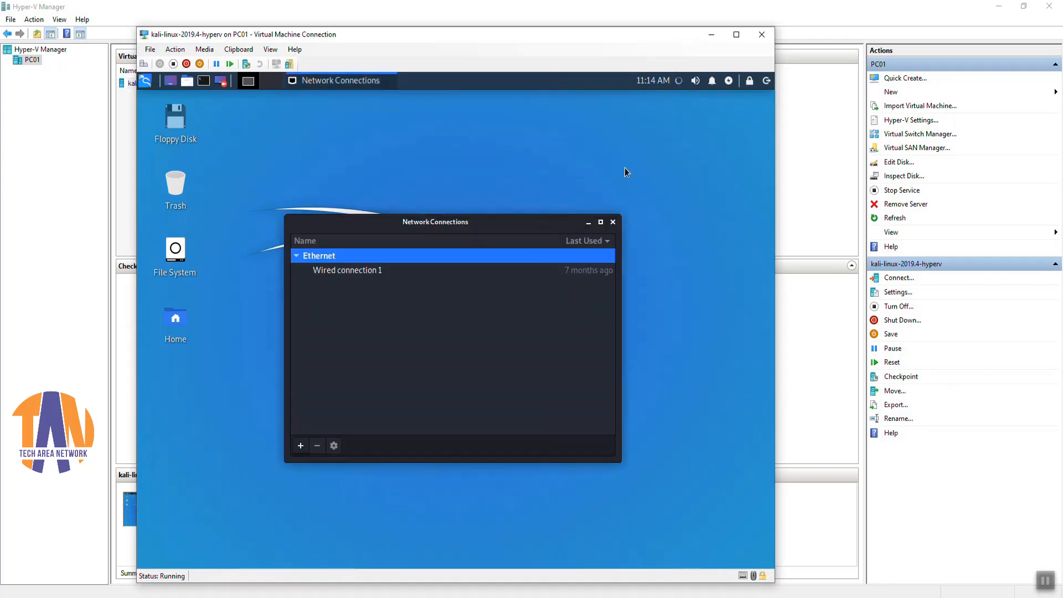
left_click(382, 273)
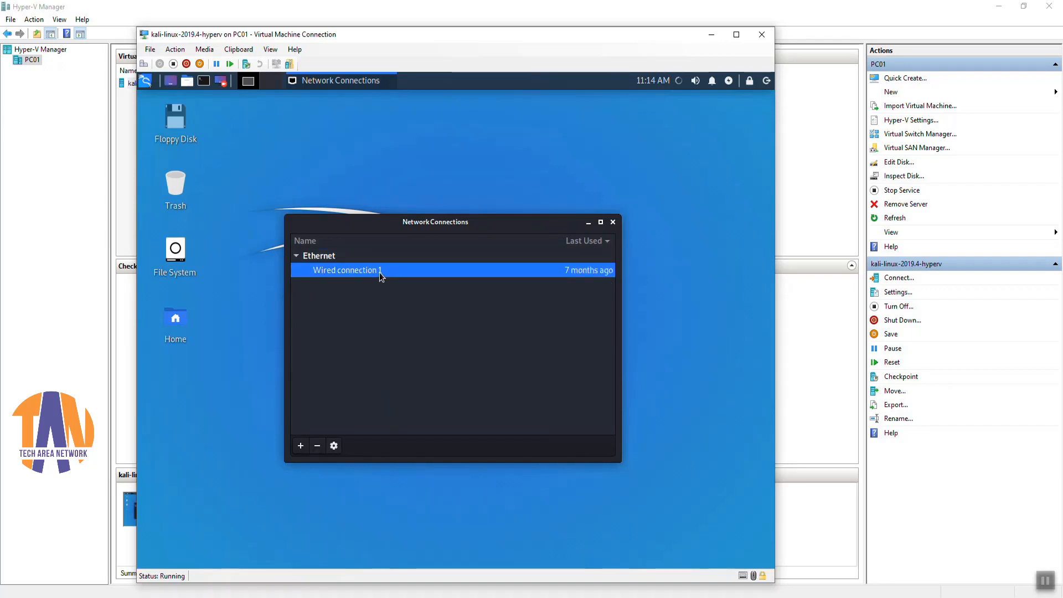
left_click(333, 446)
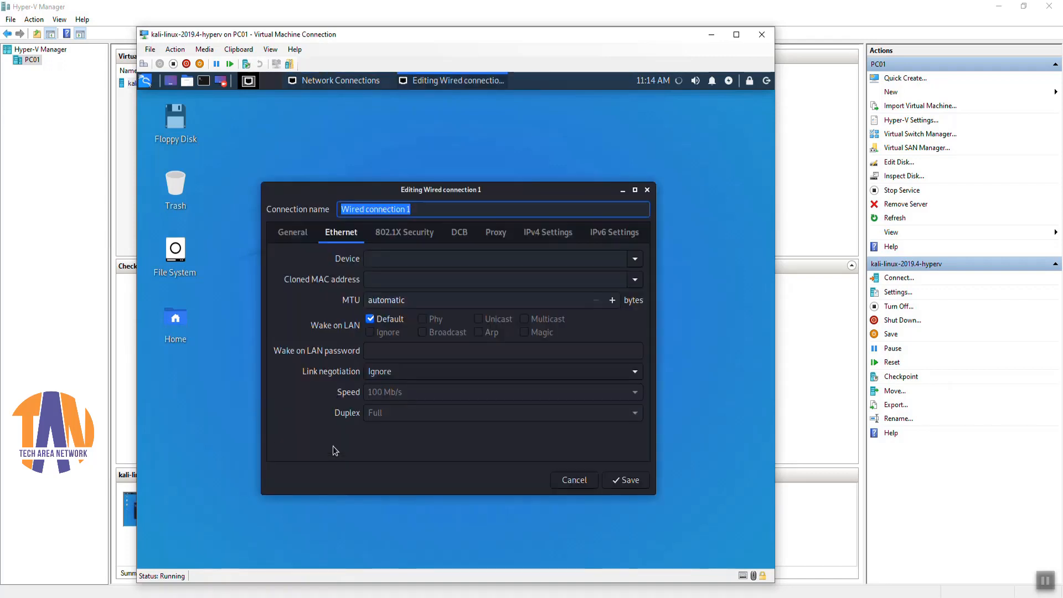
left_click(544, 235)
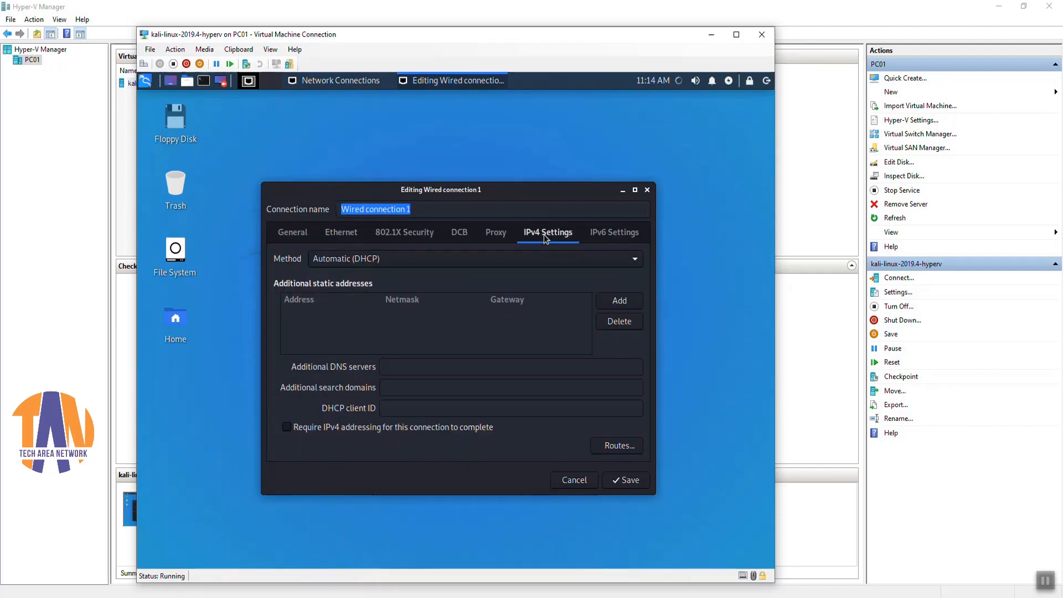
left_click(457, 259)
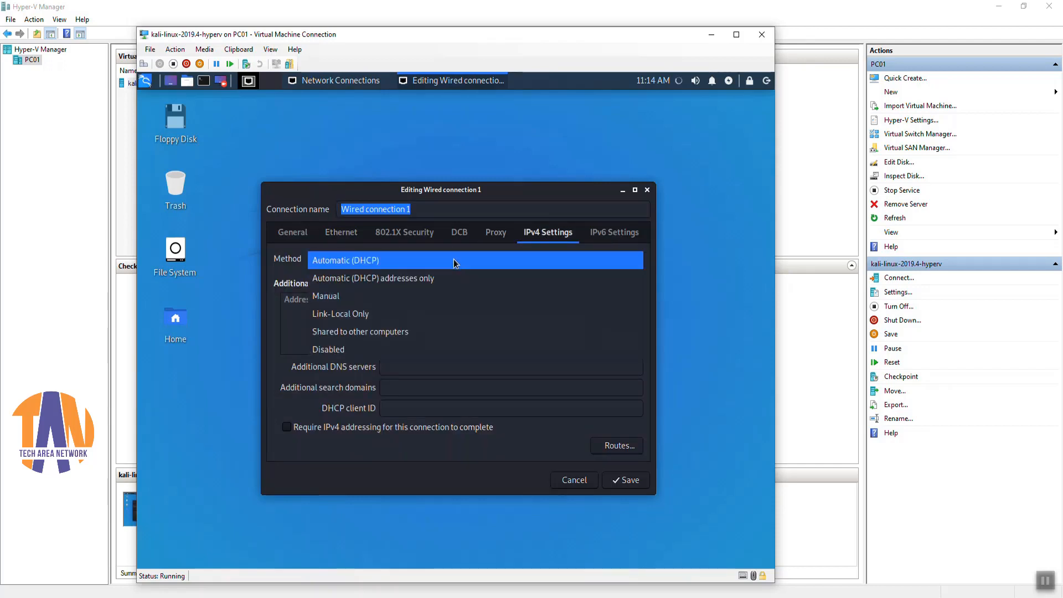
left_click(352, 298)
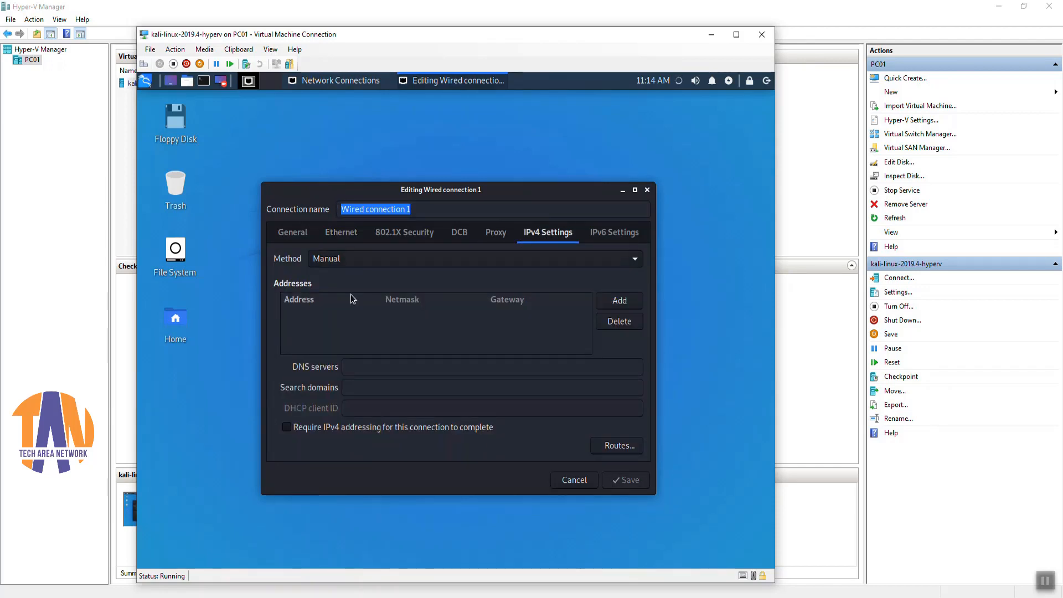
Step: Add address 192.168.0.150, netmask 24, gateway 192.168.0.1, and save the connection
left_click(612, 300)
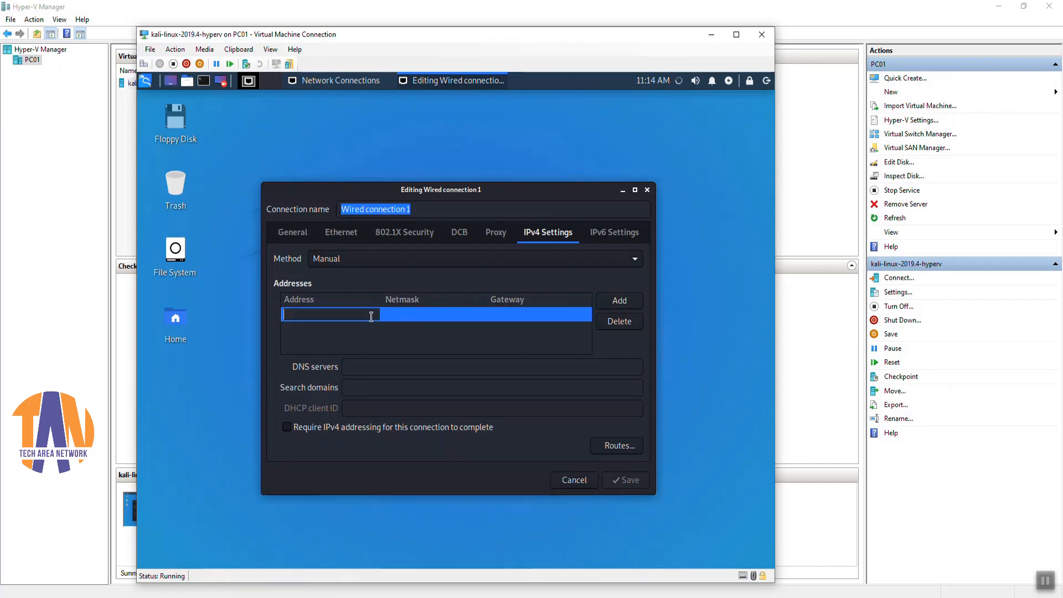
type("1")
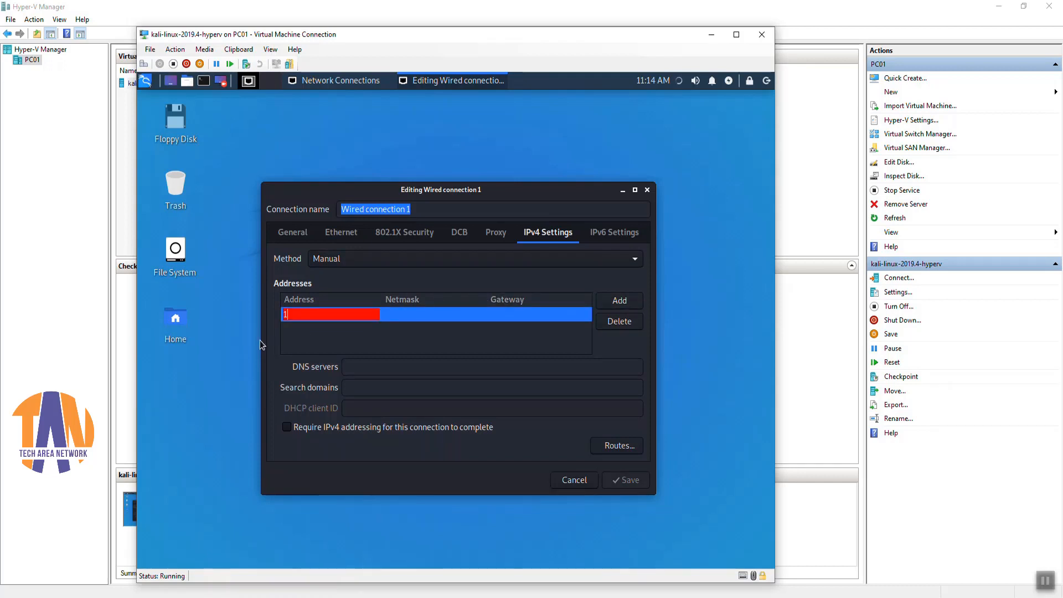
type("92.168.0.150")
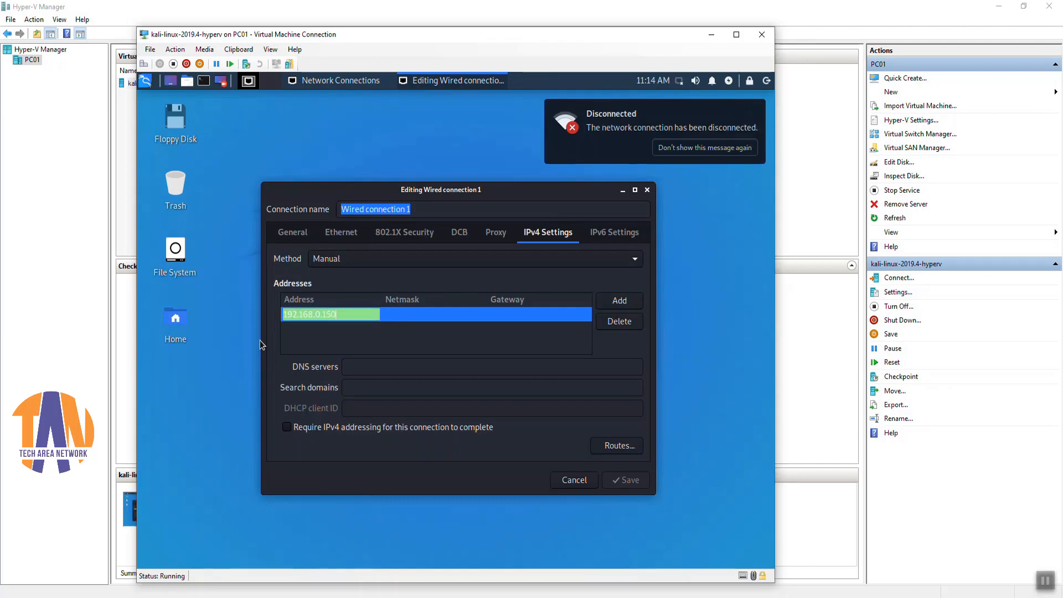
key("Tab")
type("24")
key("Tab")
type("192.168.")
type("0.1")
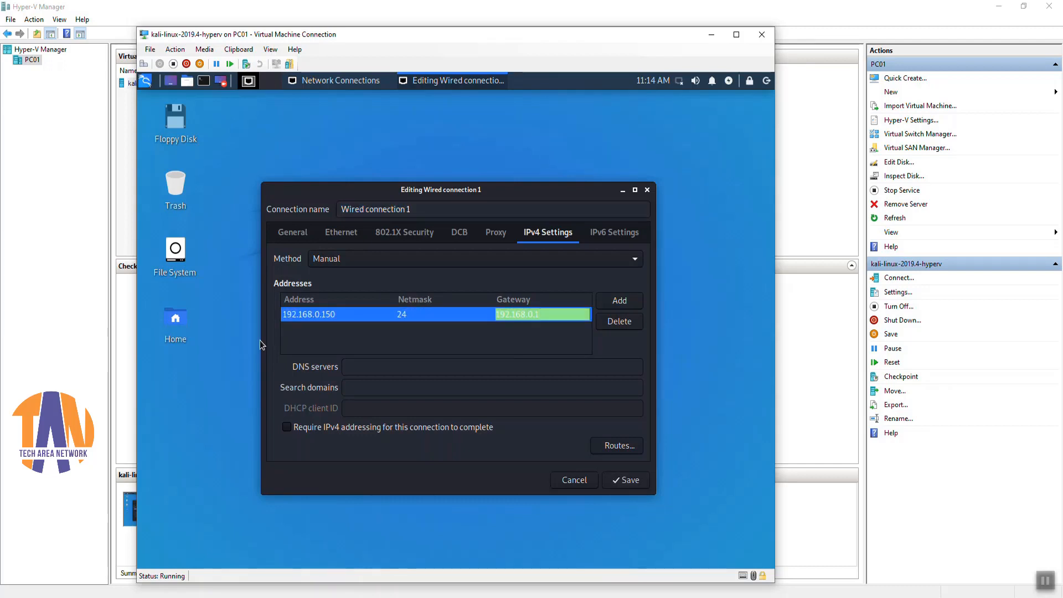
key("Return")
left_click(617, 480)
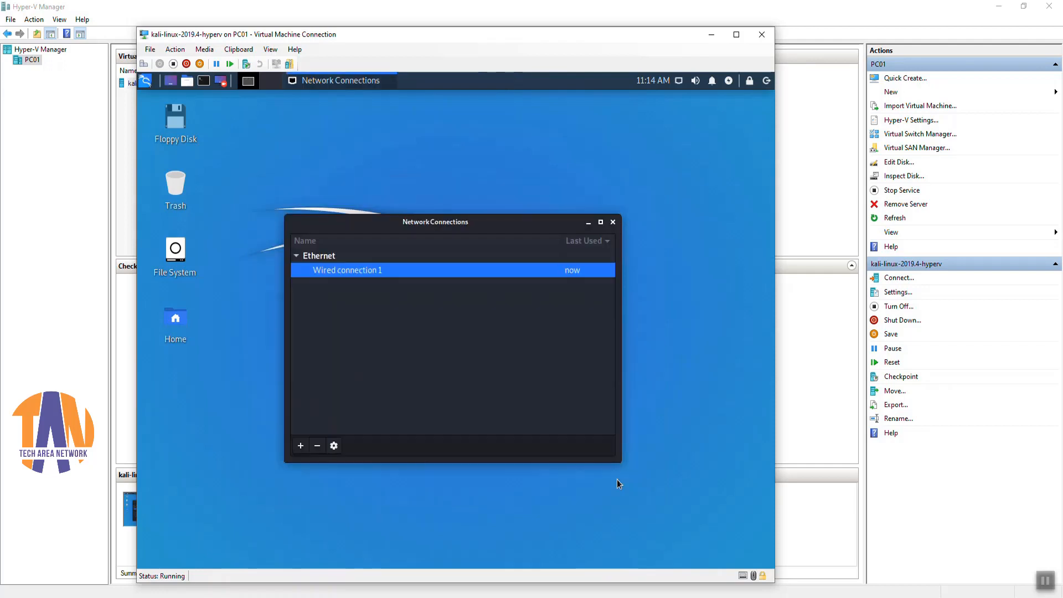
left_click(613, 220)
left_click(204, 81)
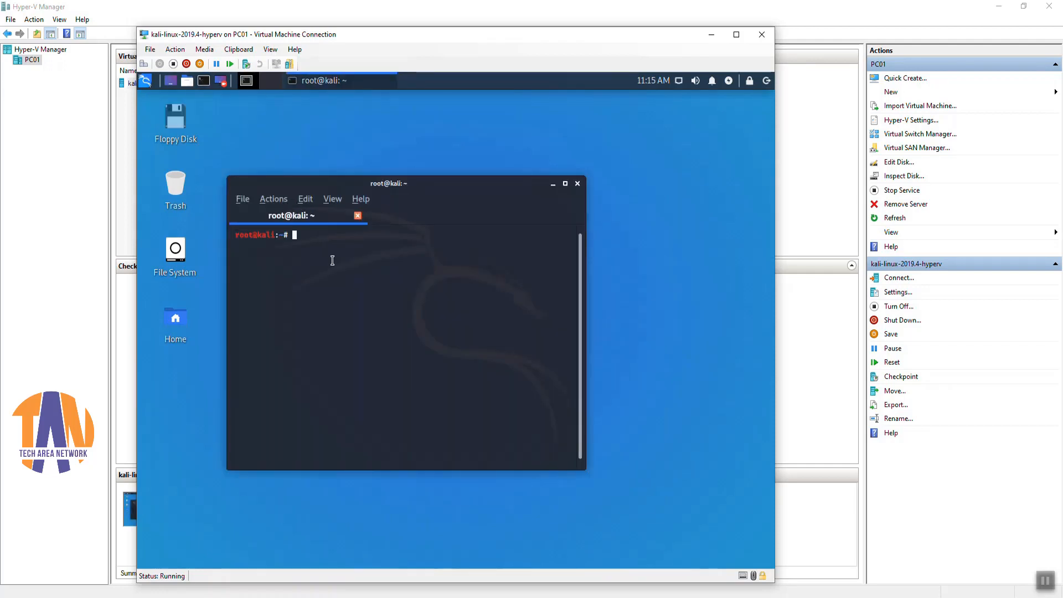
Step: Ping 192.168.0.5 from the terminal and stop it to view the reply statistics
type("ping 192.168.0.5")
key("Return")
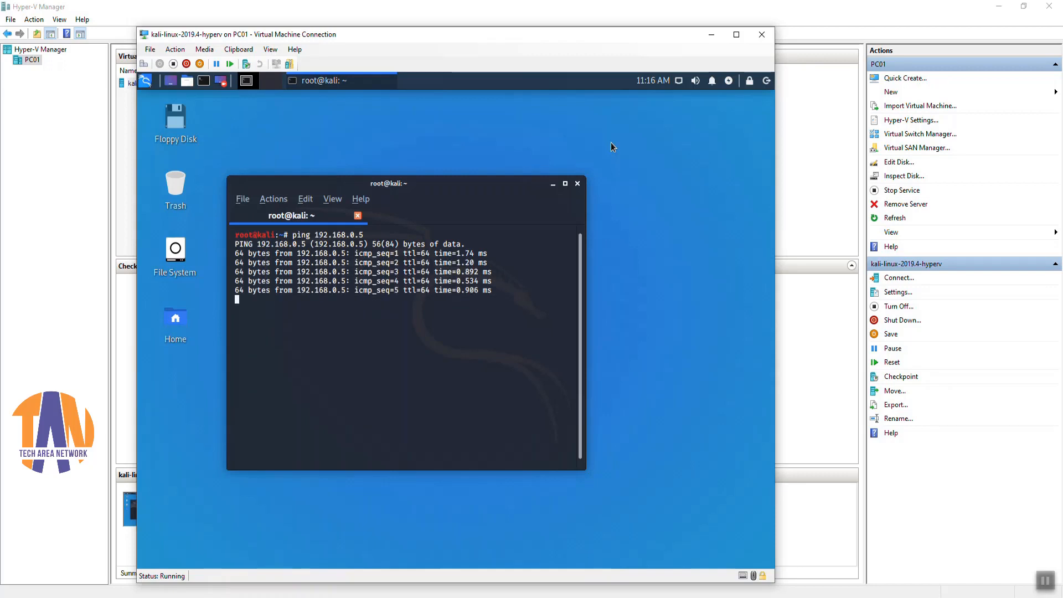
key("ctrl+c")
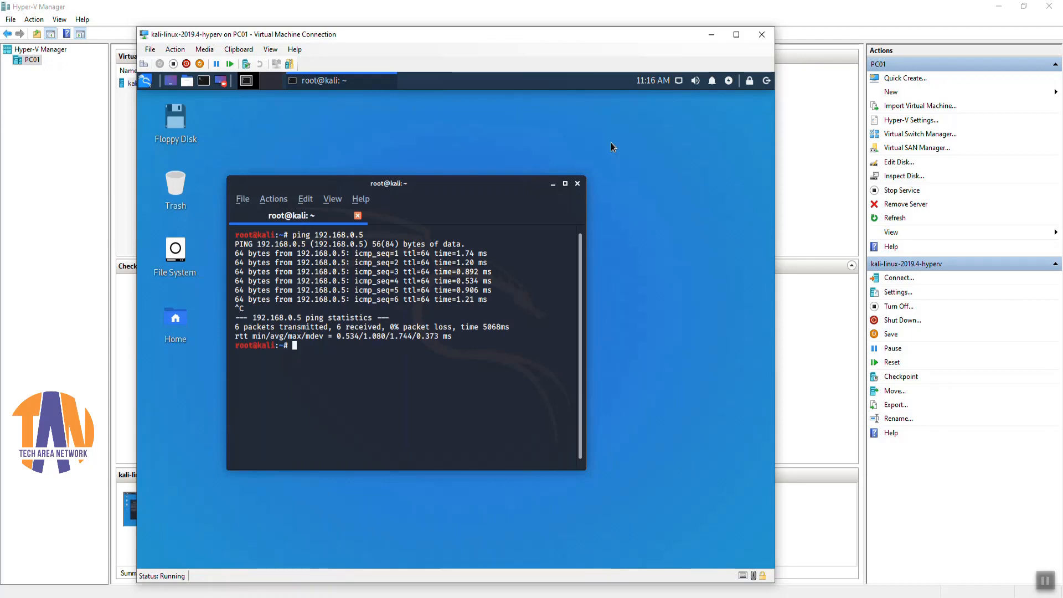
Step: Exit the terminal and bring up the root log-out options
type("exit")
key("Return")
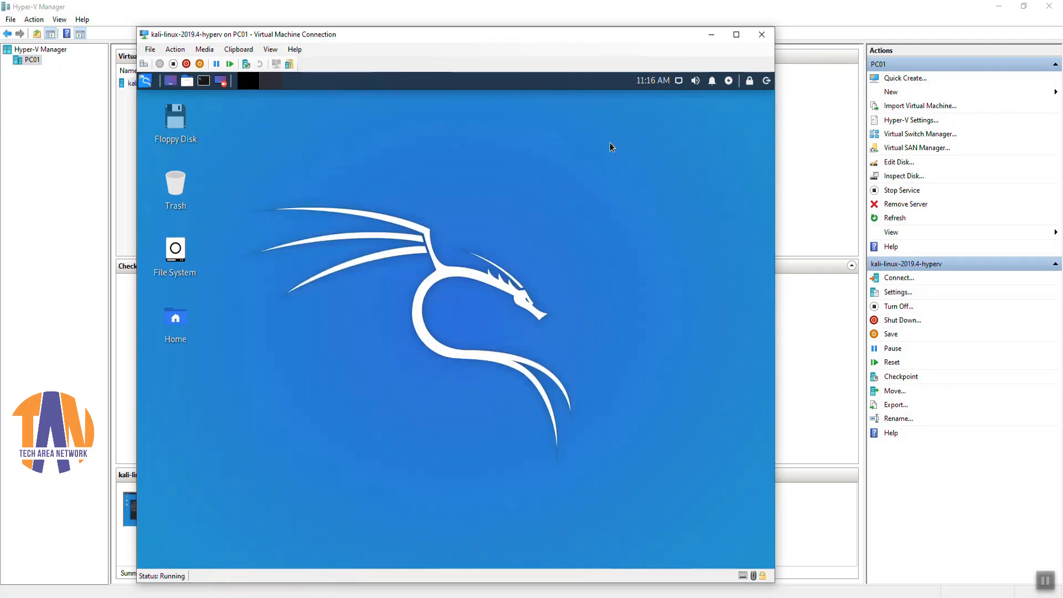
left_click(766, 81)
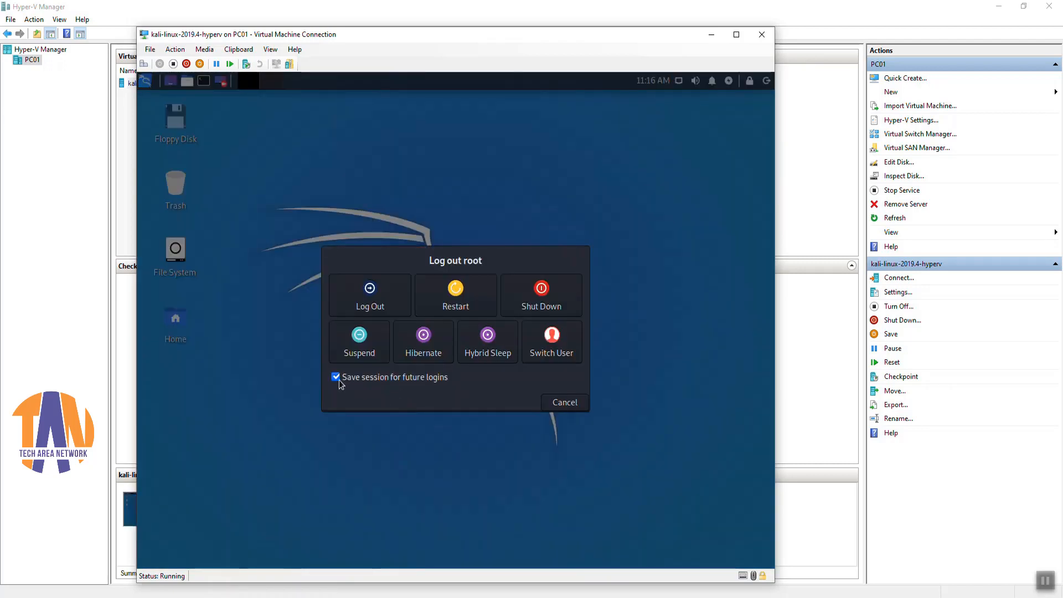